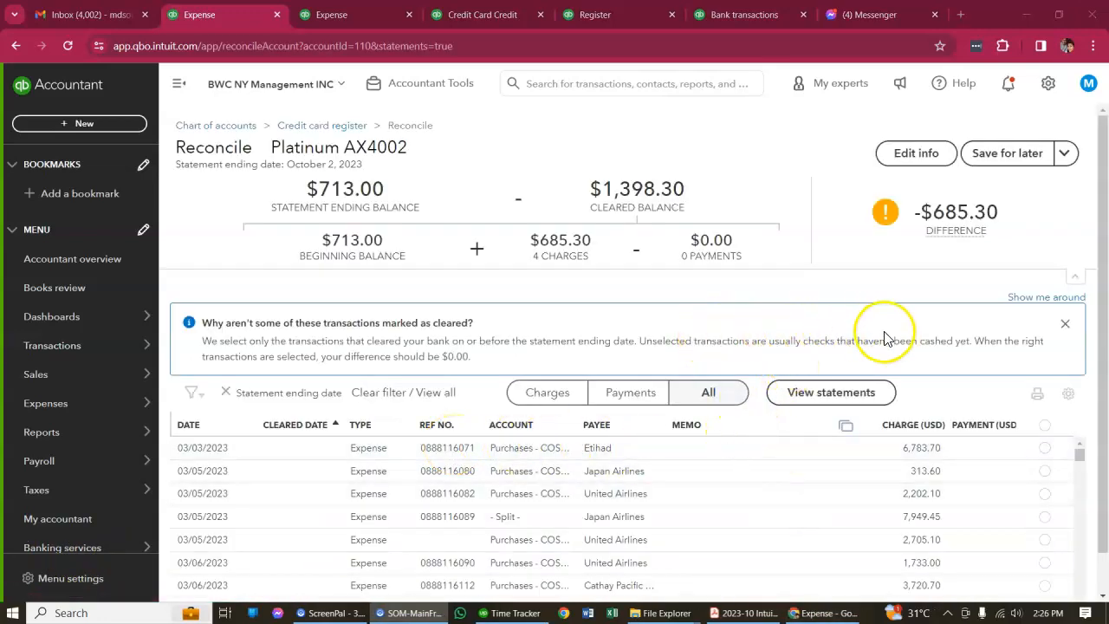
# Expand the 03/03/2023 Etihad charge in the Platinum AX4002 reconciliation list and copy its amount
pyautogui.scroll(-1, 902, 364)
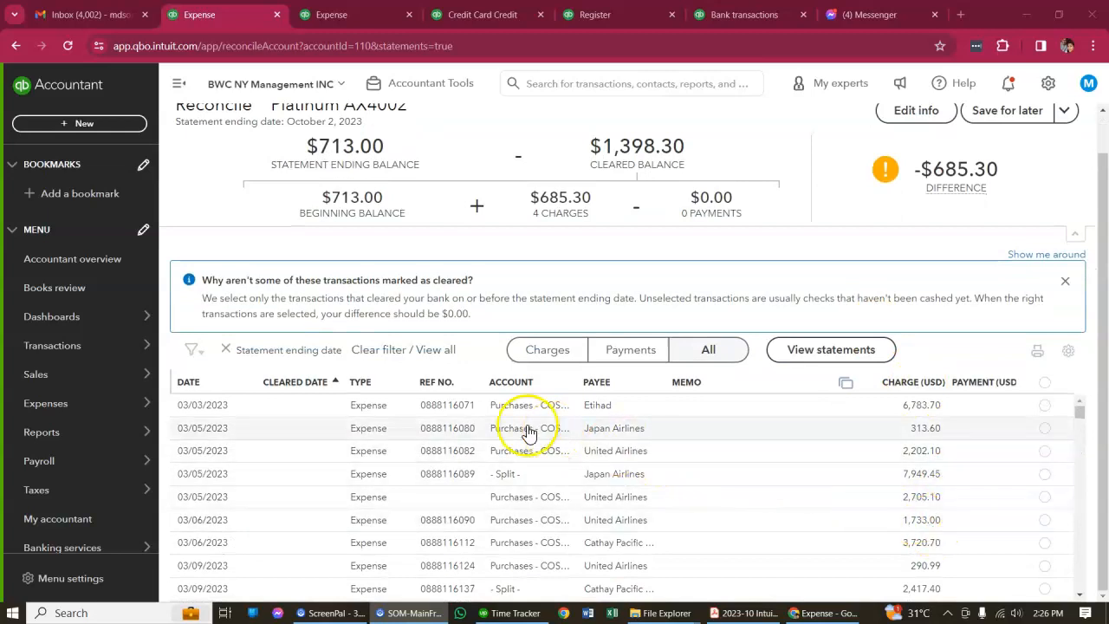
pyautogui.click(455, 413)
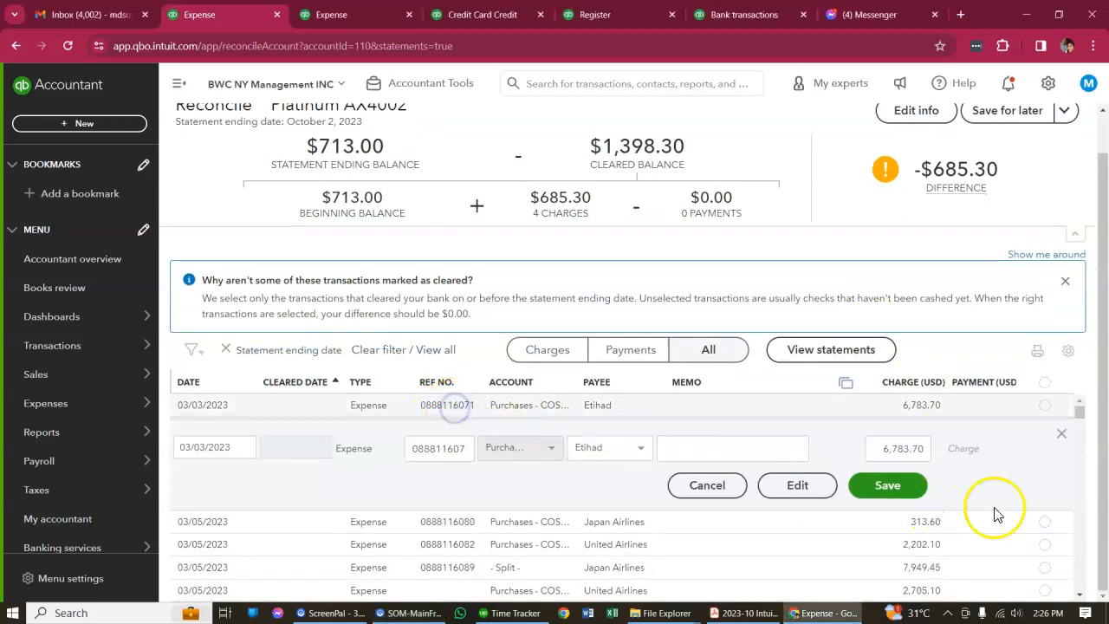
pyautogui.click(903, 449)
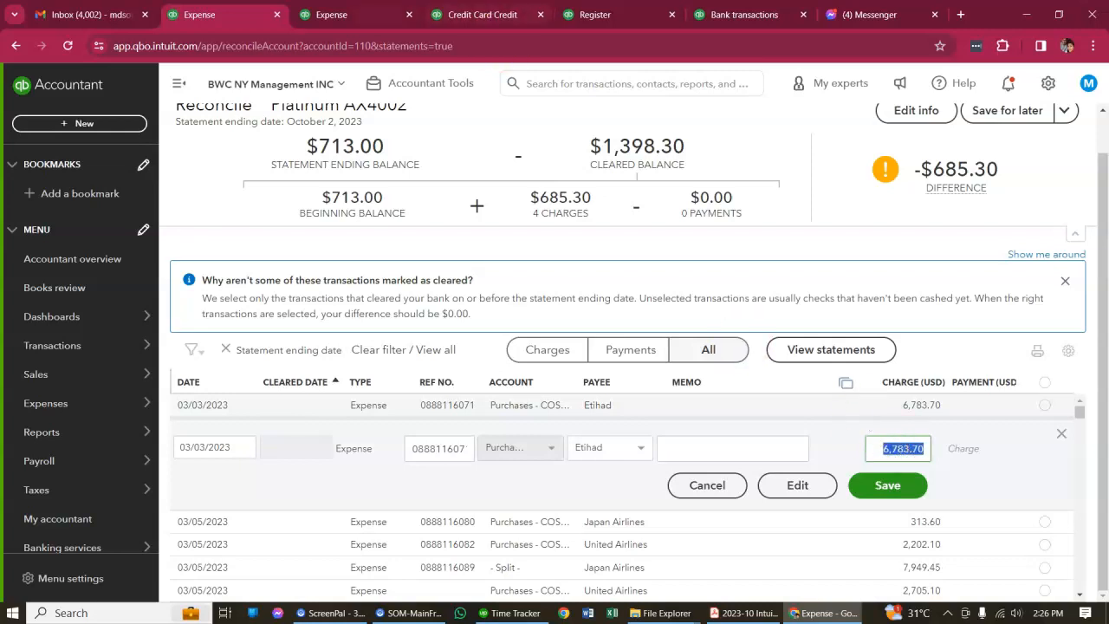
pyautogui.hotkey('ctrl', 'Tab')
# Search all transactions for an amount equal to 6,783.70 in the separate transaction search page
pyautogui.scroll(1, 500, 128)
pyautogui.click(493, 17)
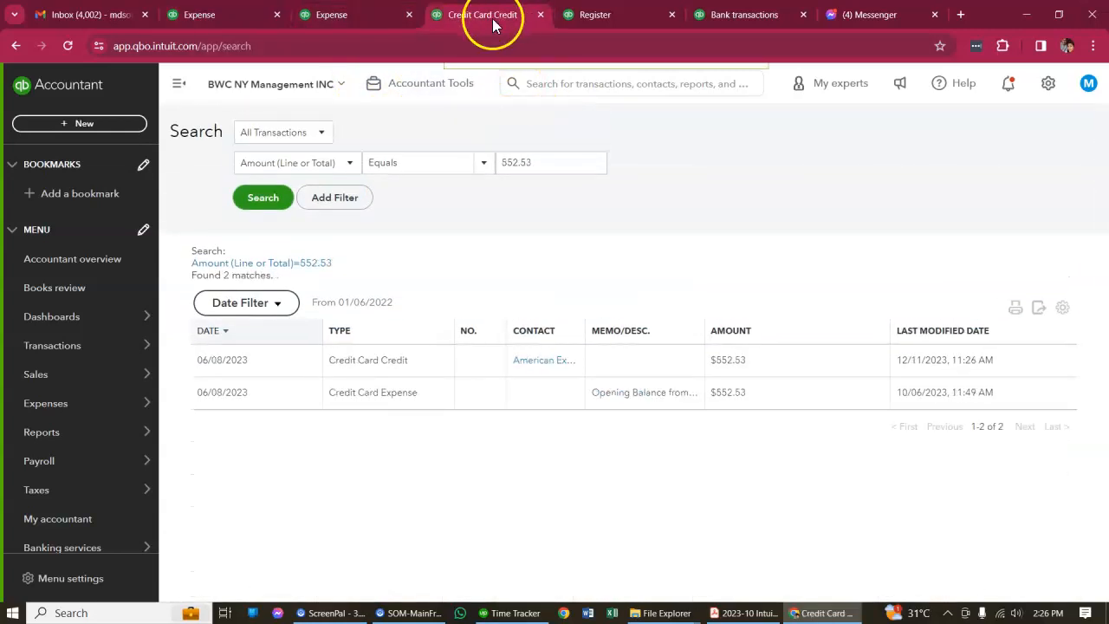
pyautogui.doubleClick(564, 171)
pyautogui.click(376, 26)
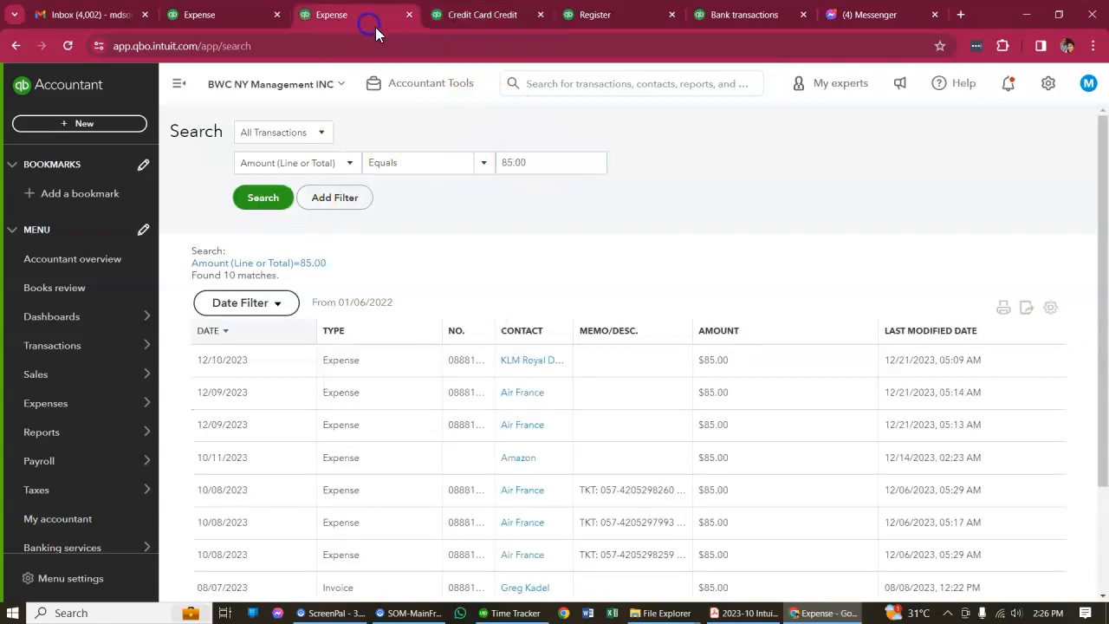
pyautogui.doubleClick(555, 166)
pyautogui.write('6,783.70')
pyautogui.click(271, 204)
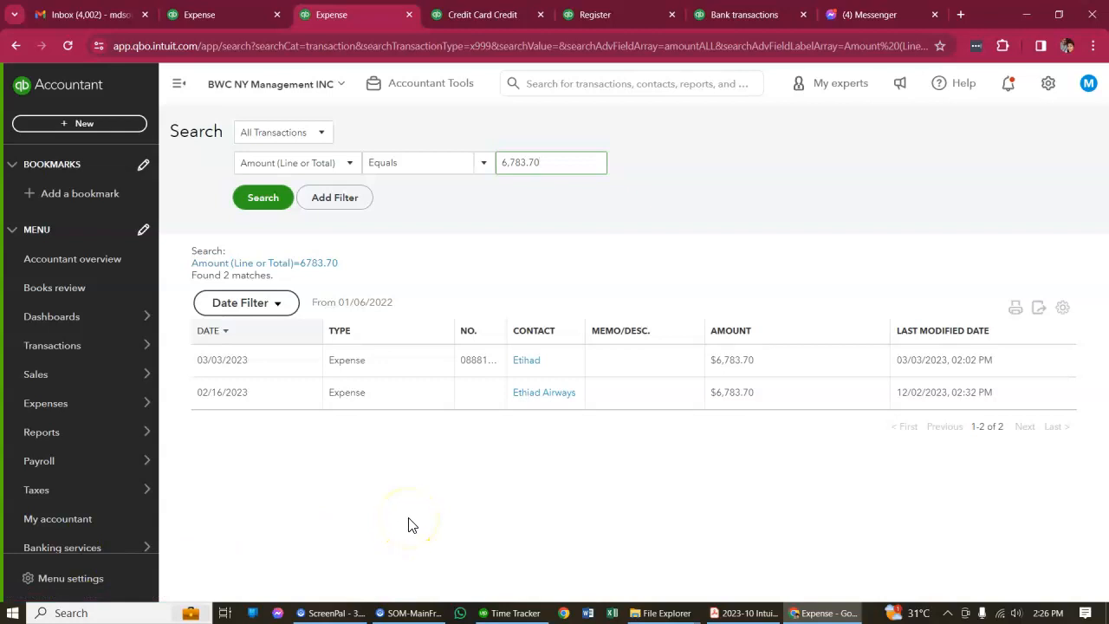
# Compare the search results with the reconciliation entry, and check the 02/16/2023 Ethiad Airways expense for an online banking match
pyautogui.click(227, 18)
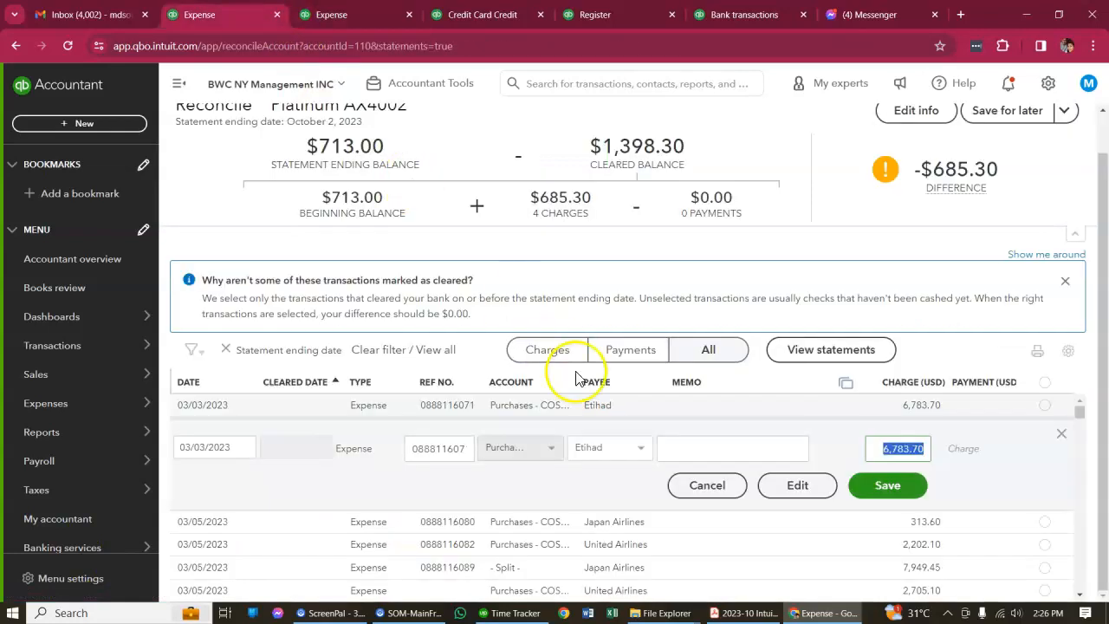
pyautogui.click(361, 12)
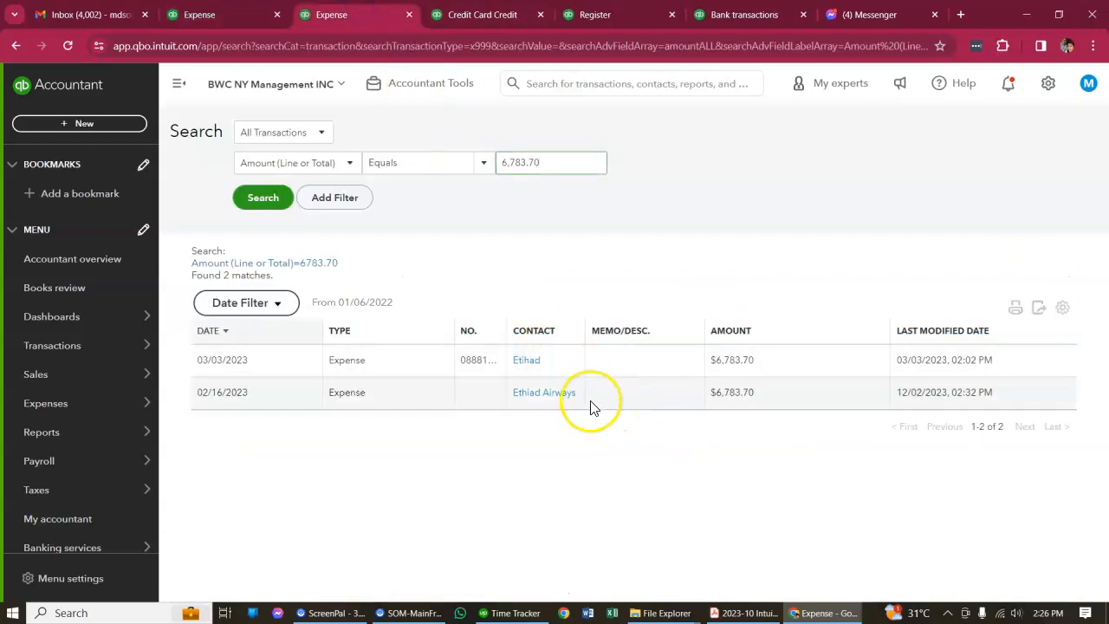
pyautogui.click(458, 400)
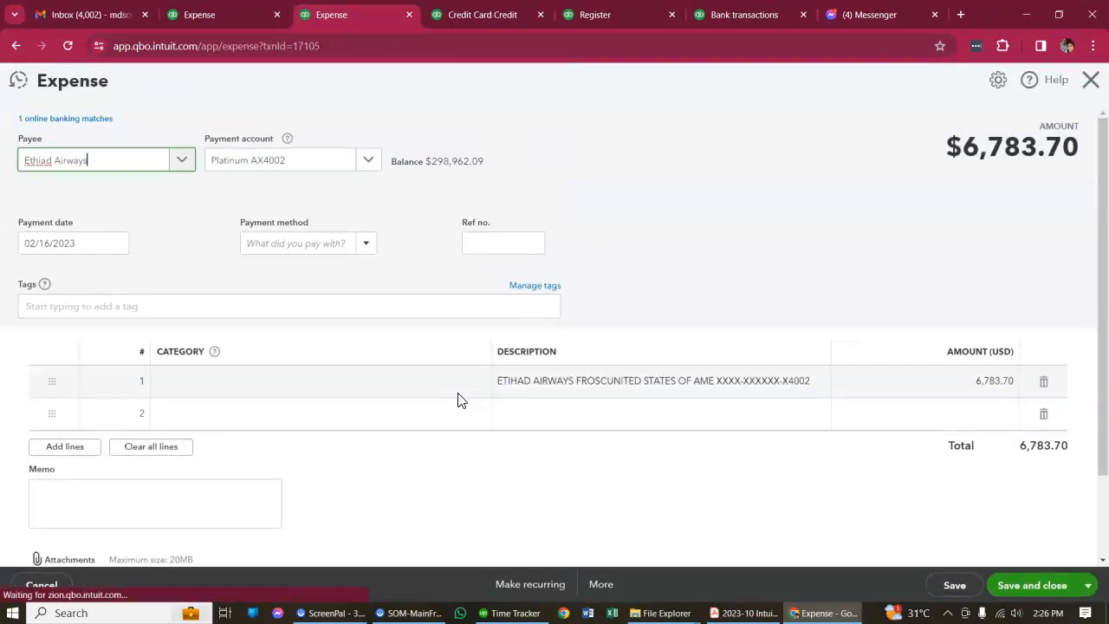
pyautogui.click(157, 253)
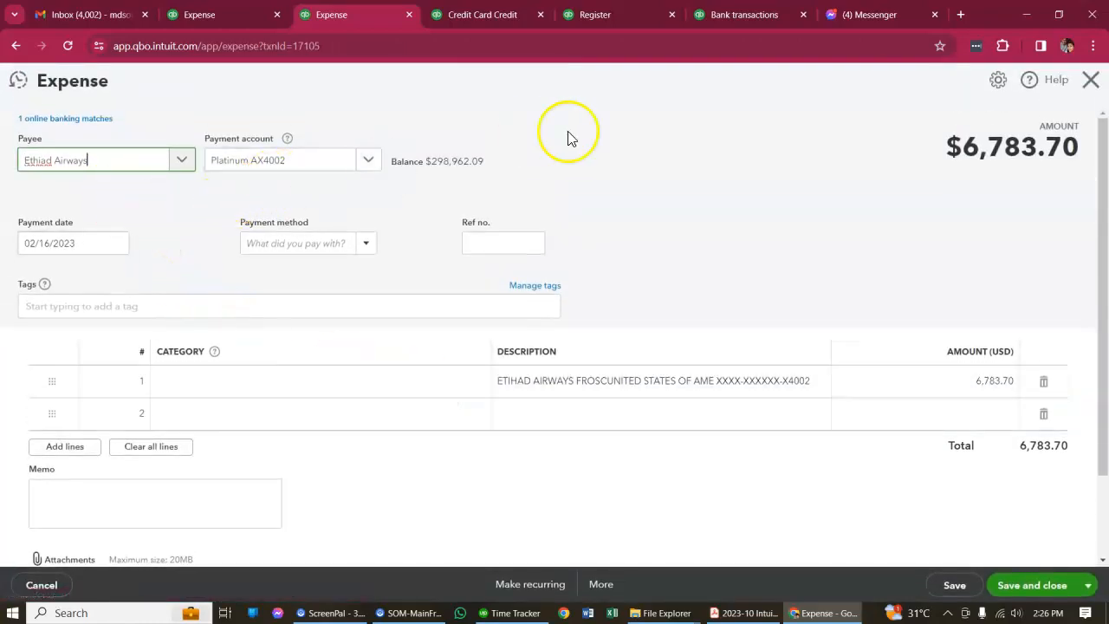
pyautogui.click(1091, 79)
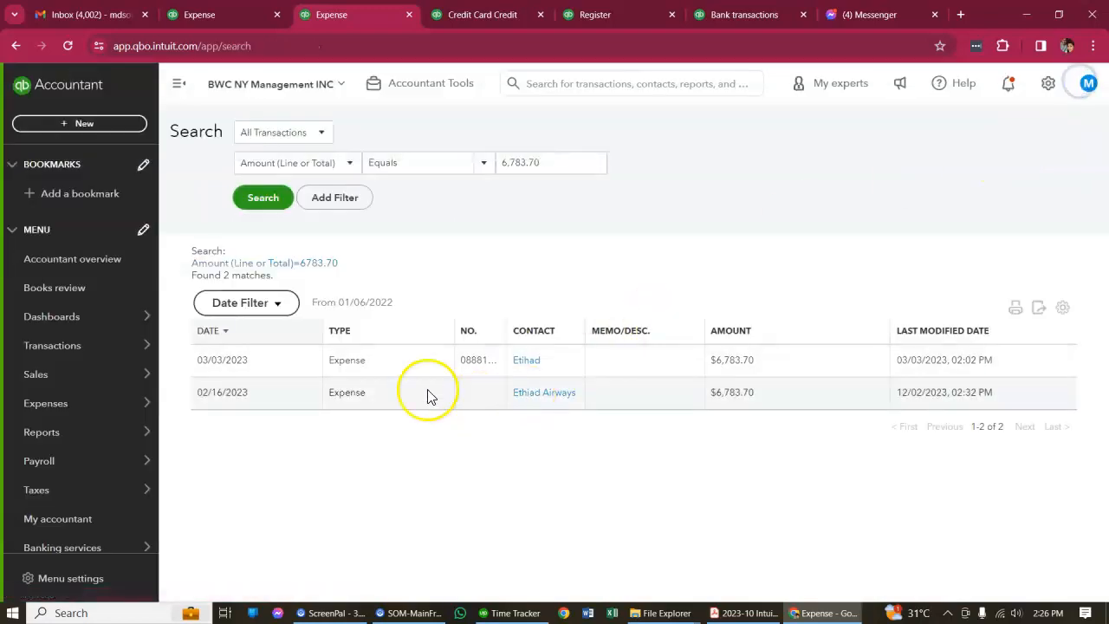
# Examine the 03/03/2023 Etihad expense's details and available actions, then close it without changes
pyautogui.click(384, 357)
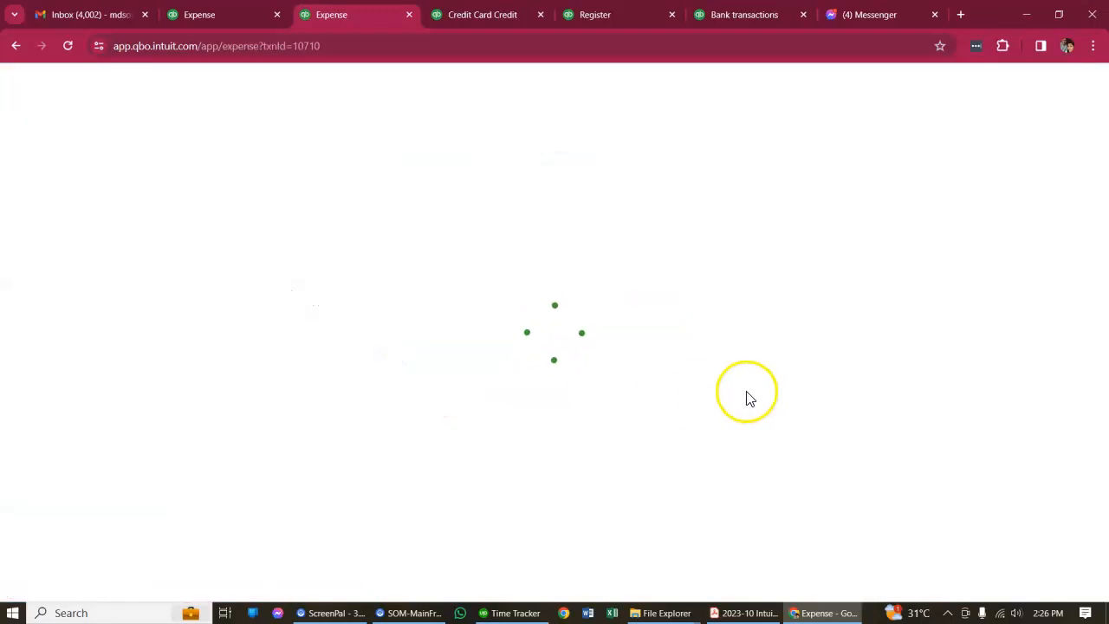
pyautogui.scroll(-2, 507, 345)
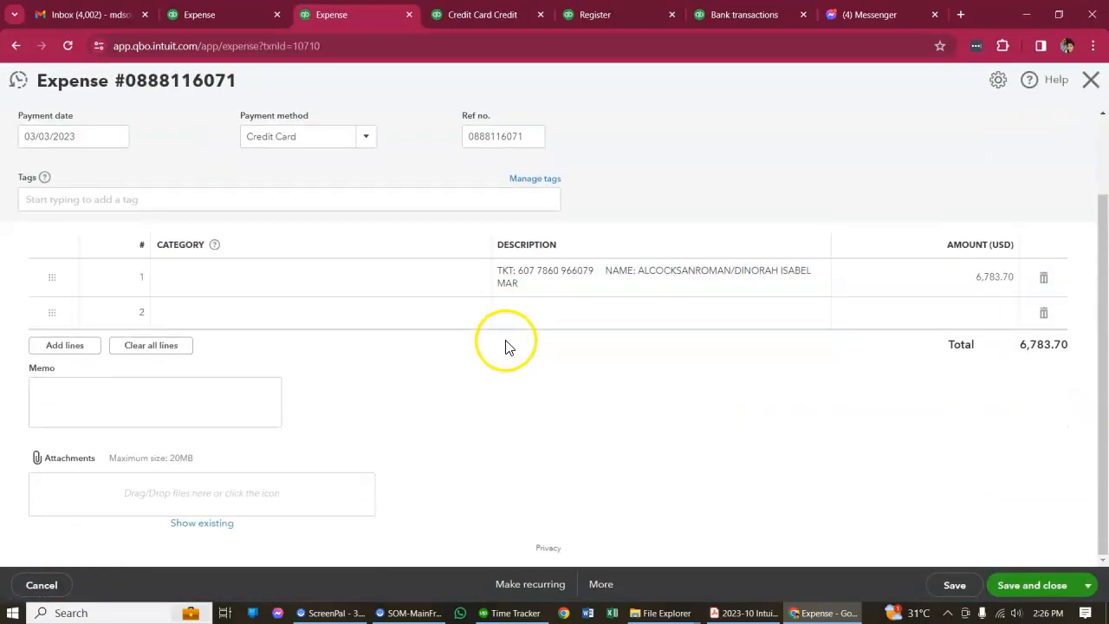
pyautogui.scroll(2, 391, 394)
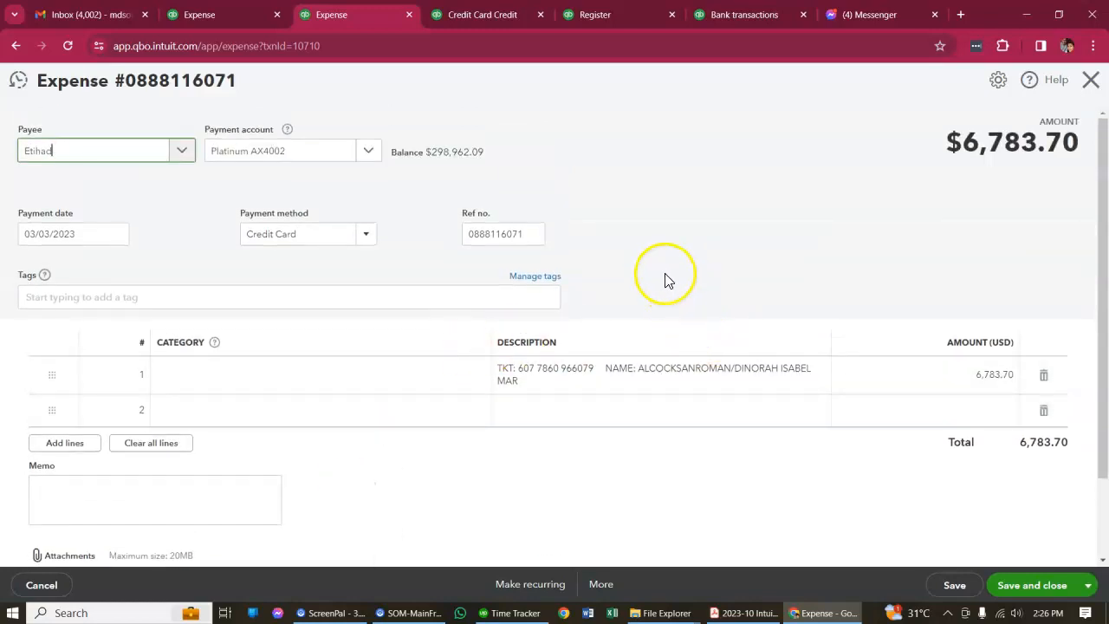
pyautogui.click(601, 585)
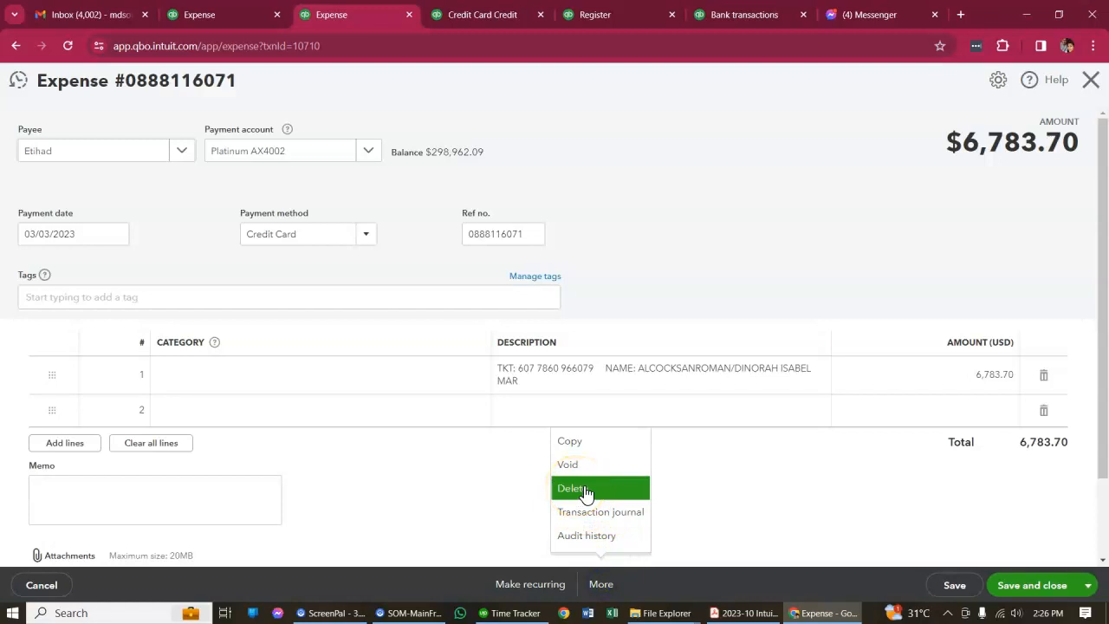
pyautogui.click(1089, 80)
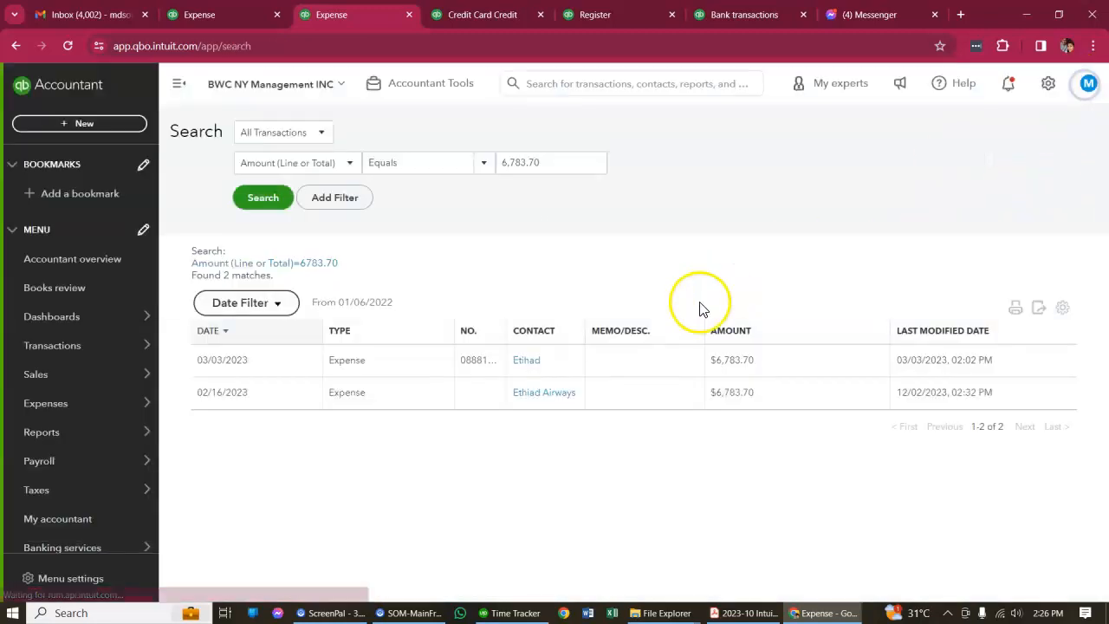
# Look at the expanded Etihad charge in the reconciliation again, and recheck the 02/16/2023 Ethiad Airways expense found by the search
pyautogui.click(262, 10)
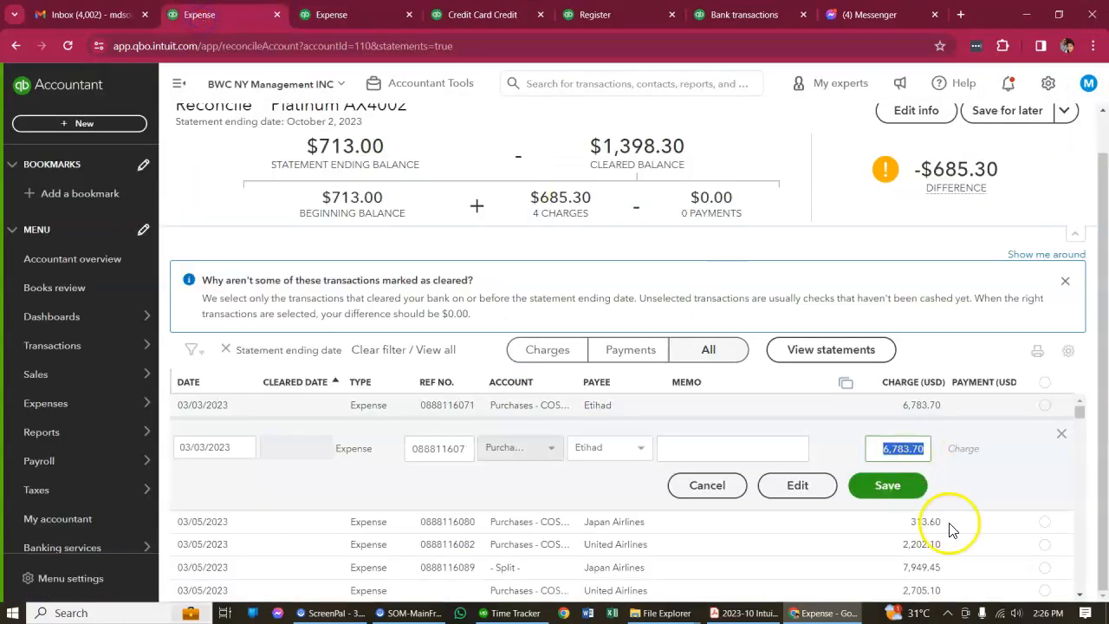
pyautogui.click(394, 13)
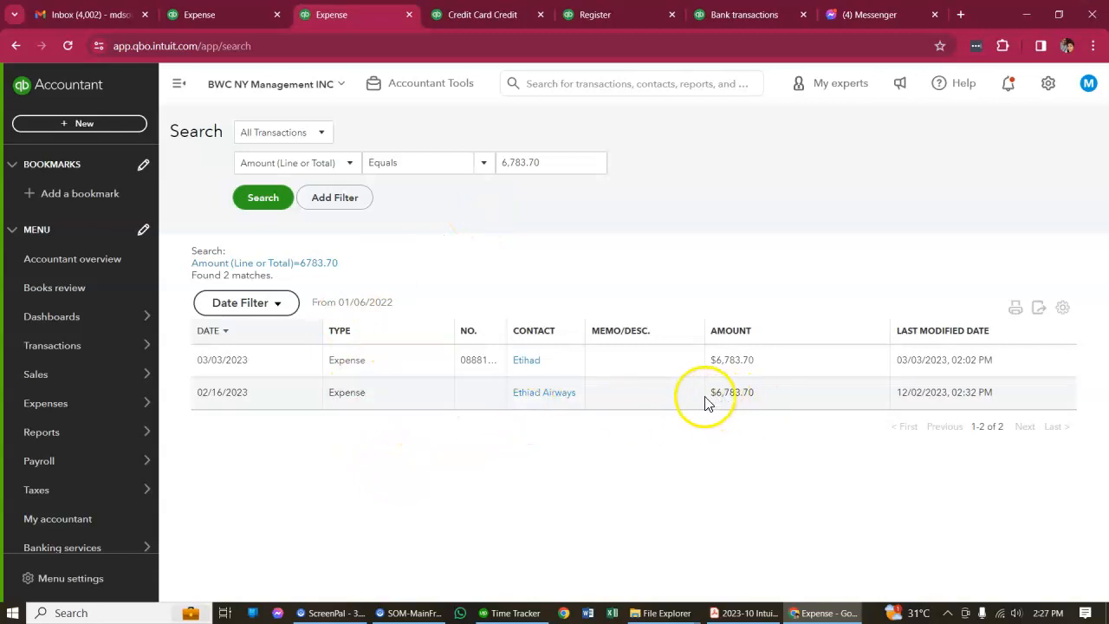
pyautogui.click(435, 404)
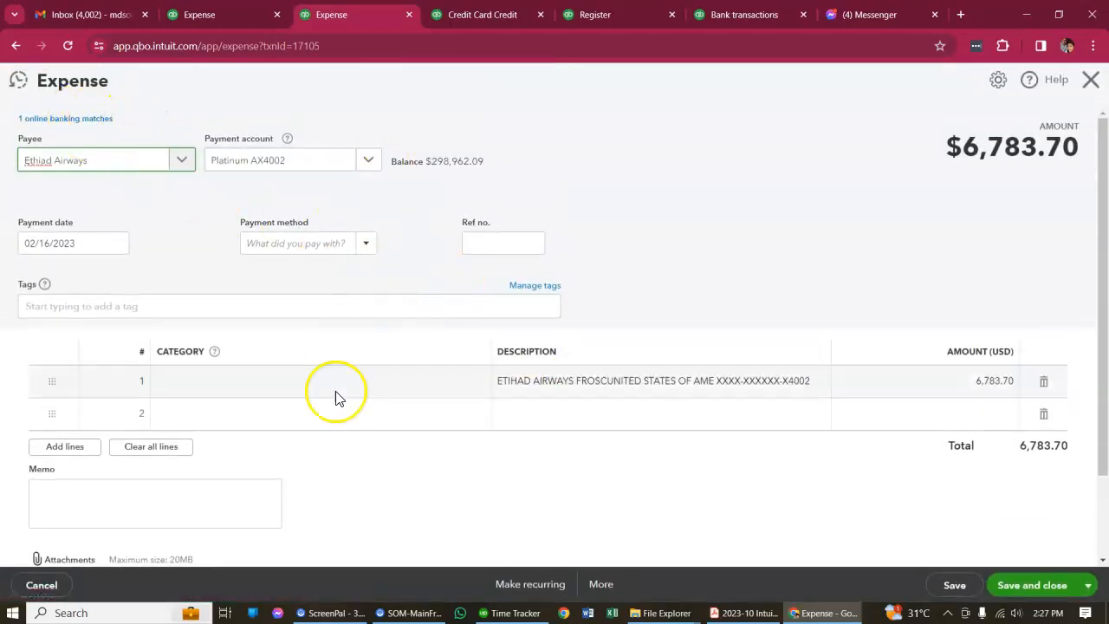
pyautogui.scroll(-2, 780, 364)
pyautogui.scroll(2, 954, 200)
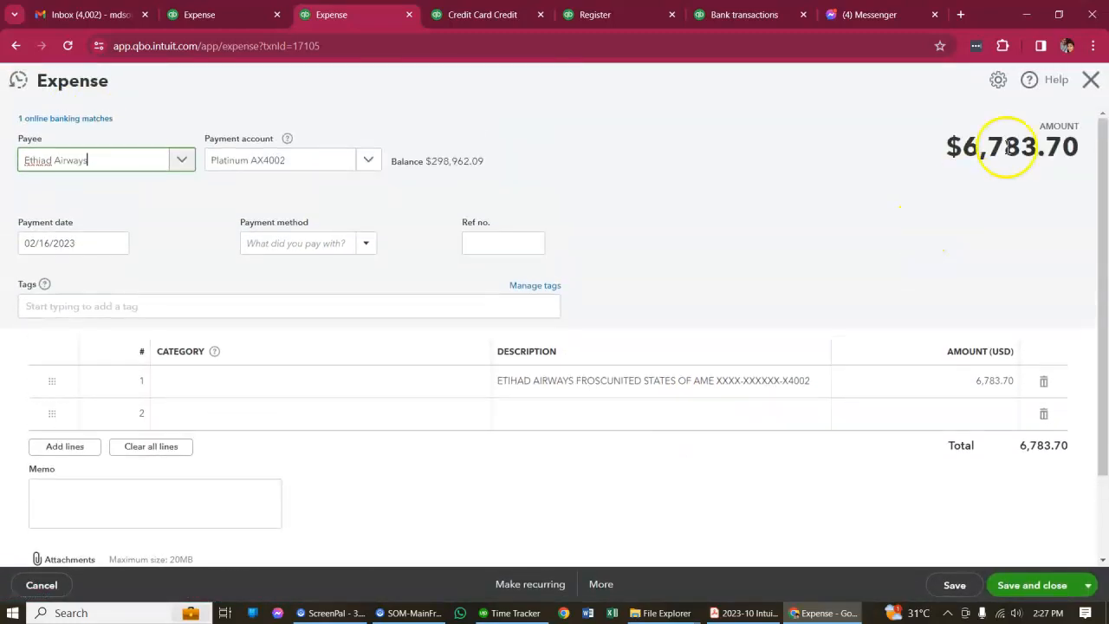
pyautogui.click(1091, 81)
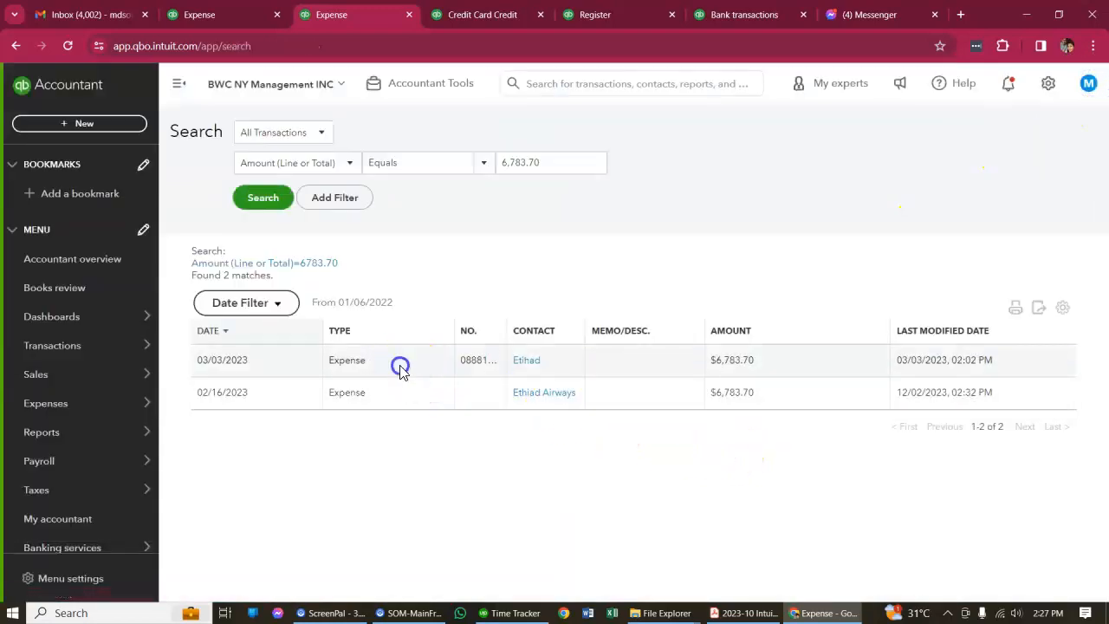
# Reopen the 03/03/2023 Etihad expense from the search results to look for a bank match or attachments, and close it
pyautogui.click(401, 368)
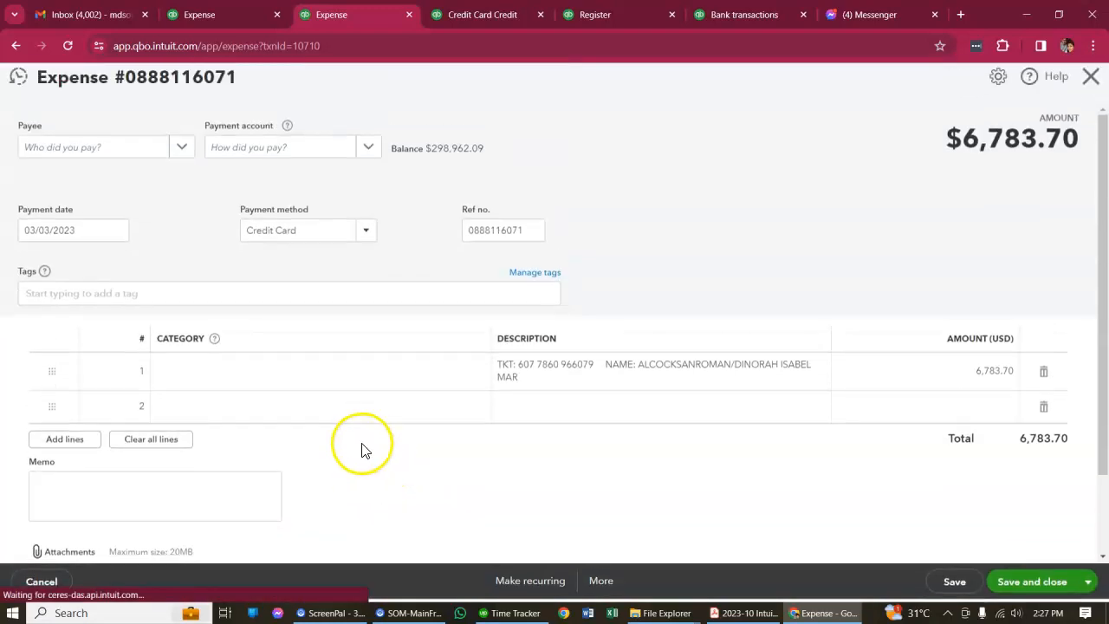
pyautogui.scroll(-1, 317, 461)
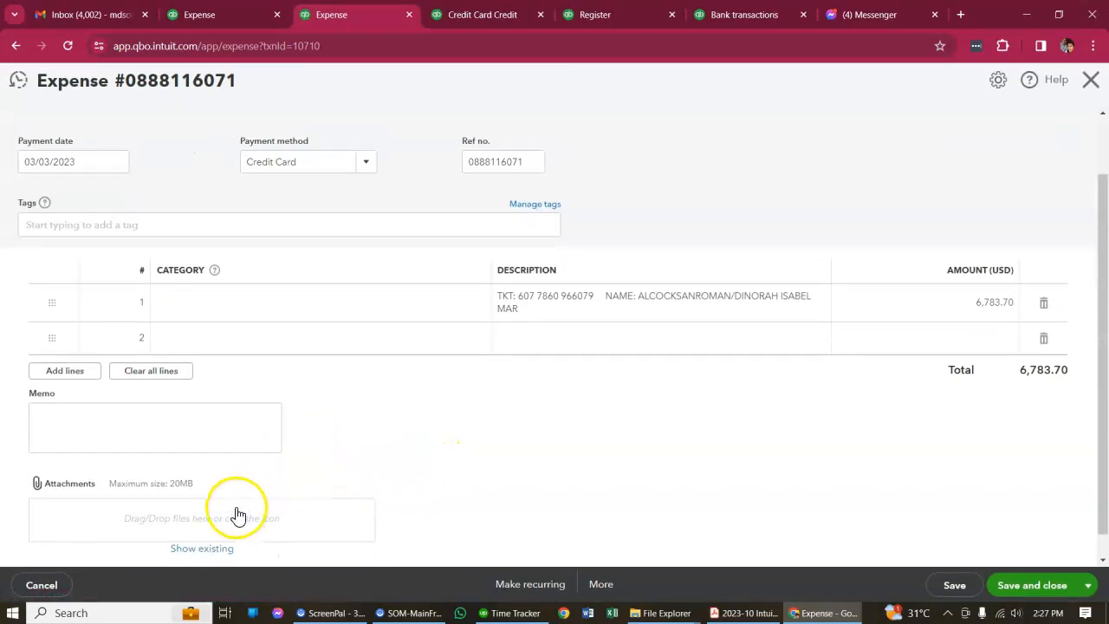
pyautogui.scroll(1, 252, 477)
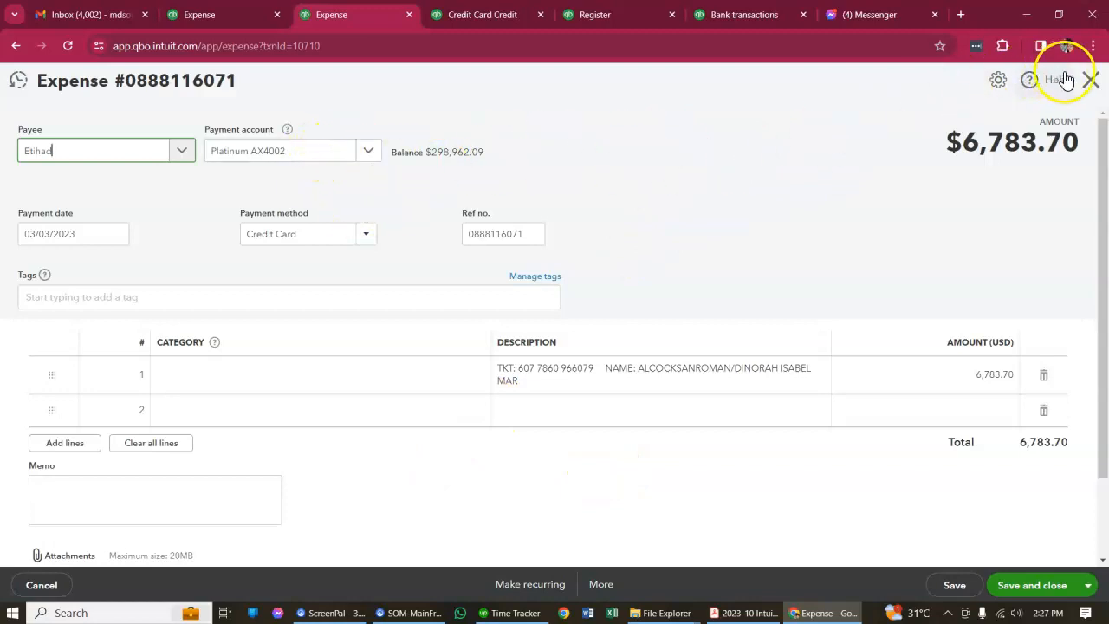
pyautogui.click(1094, 81)
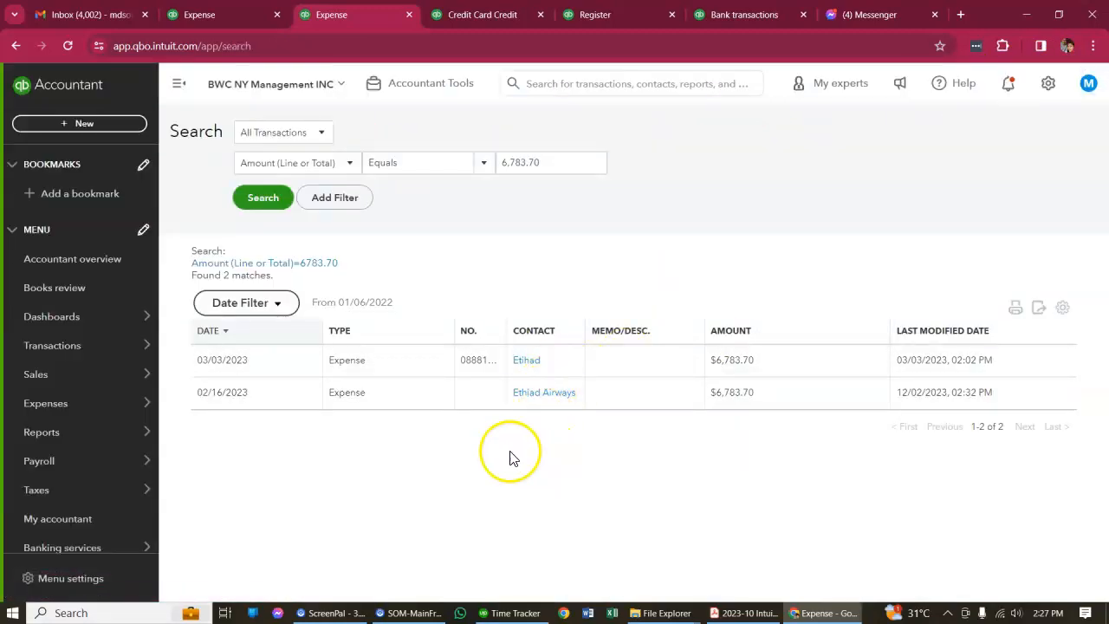
# Open the duplicate 03/03/2023 Etihad expense in full from the reconciliation list and delete it
pyautogui.click(260, 15)
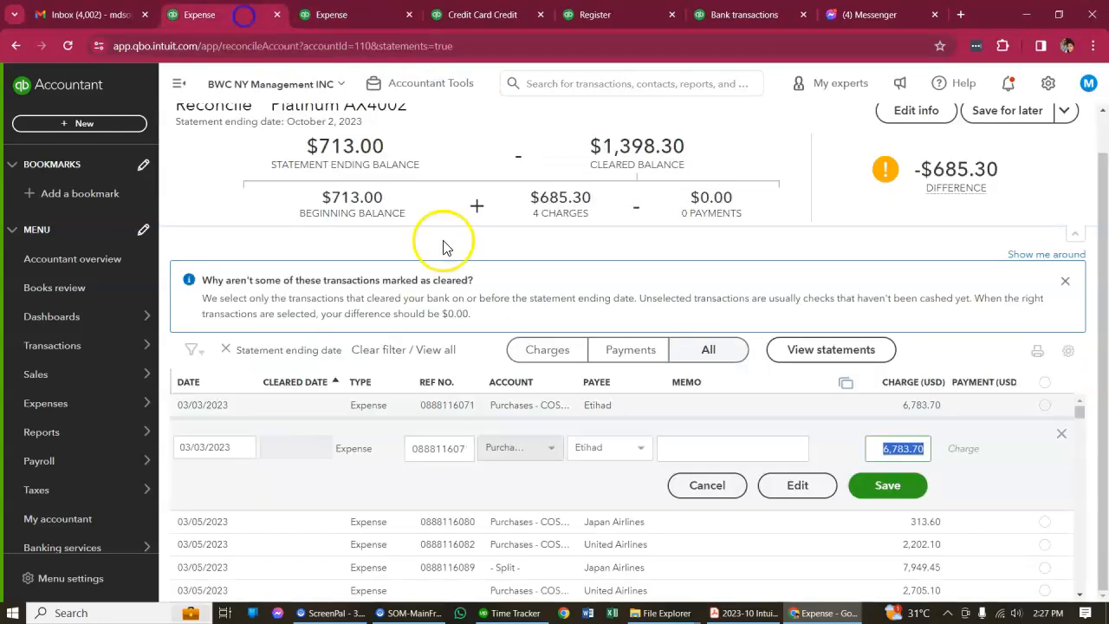
pyautogui.click(785, 485)
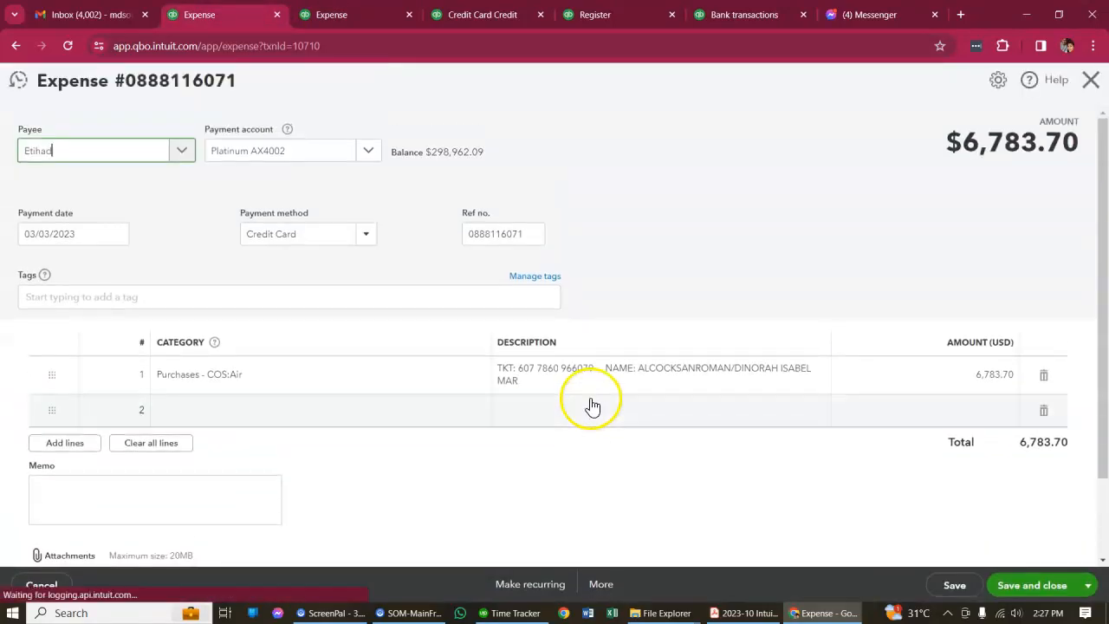
pyautogui.click(601, 593)
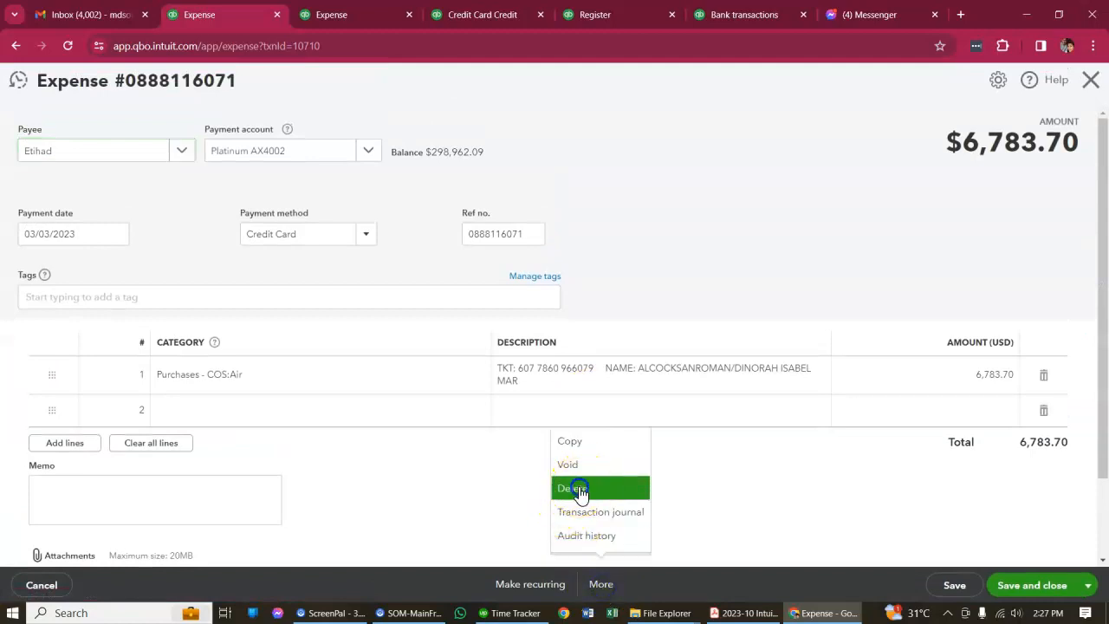
pyautogui.click(579, 489)
pyautogui.click(638, 378)
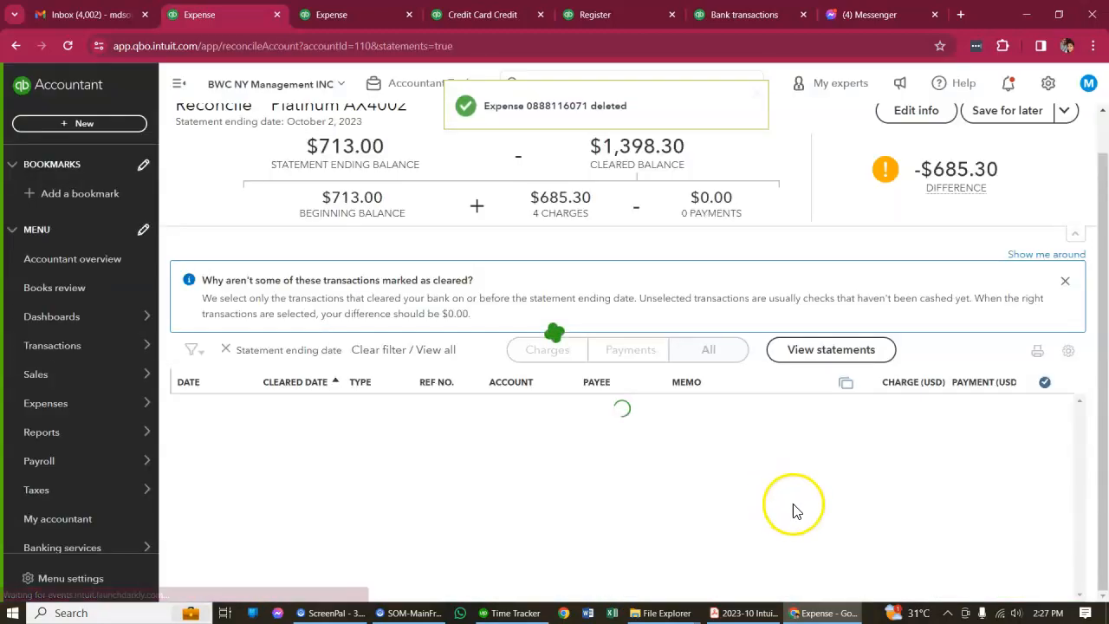
# Open the 03/05/2023 Japan Airlines expense from the reconciliation list and select its line amount for copying
pyautogui.click(819, 406)
pyautogui.click(806, 483)
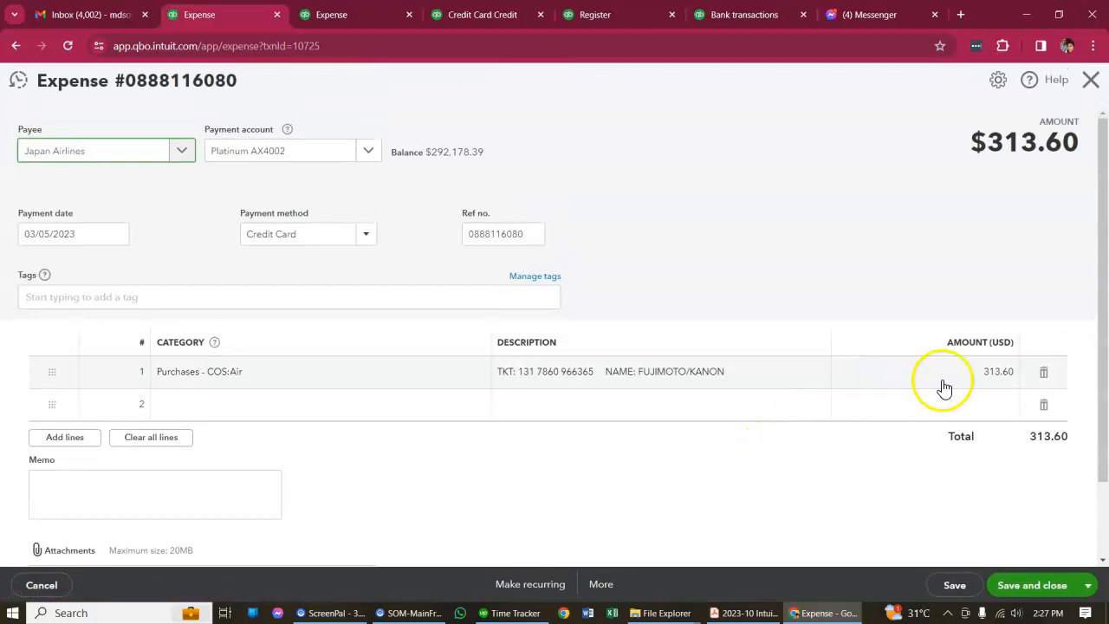
pyautogui.click(953, 382)
pyautogui.hotkey('ctrl', 'c')
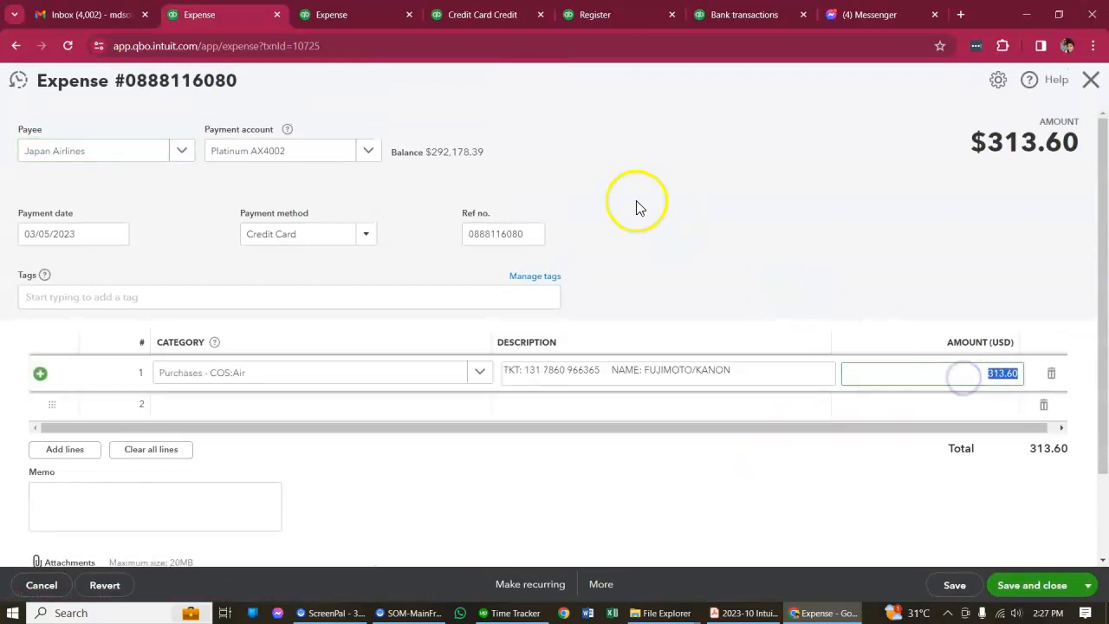
# Search all transactions for an amount equal to 313.60
pyautogui.click(325, 12)
pyautogui.doubleClick(570, 163)
pyautogui.hotkey('ctrl', 'v')
pyautogui.click(273, 196)
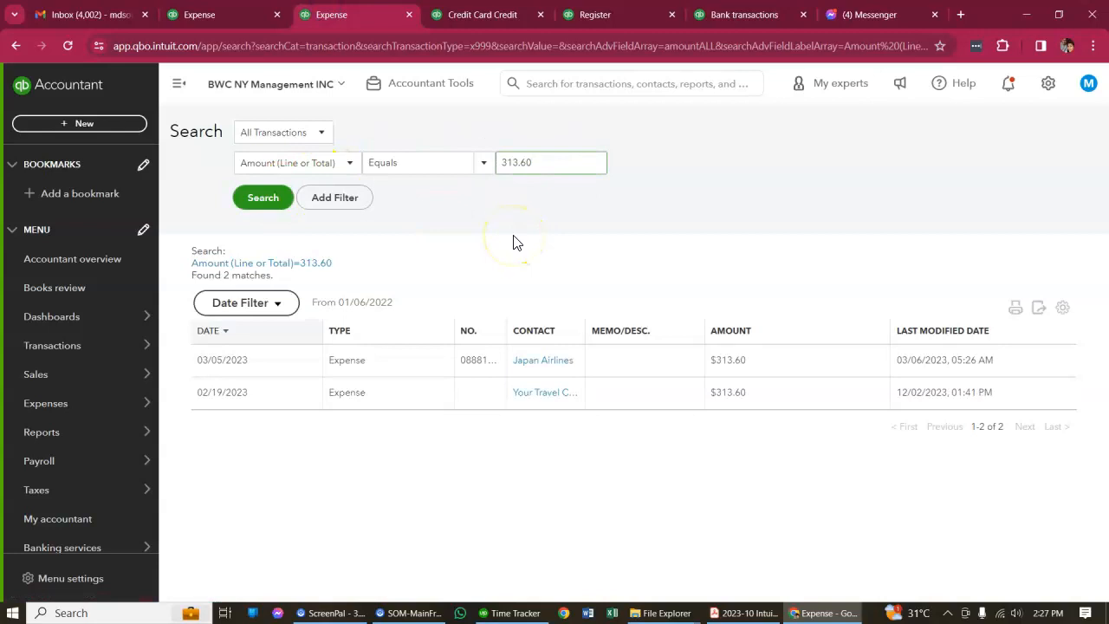
# Check the 02/19/2023 Your Travel Center expense for an online banking match, close it, and return to the Japan Airlines expense
pyautogui.click(406, 396)
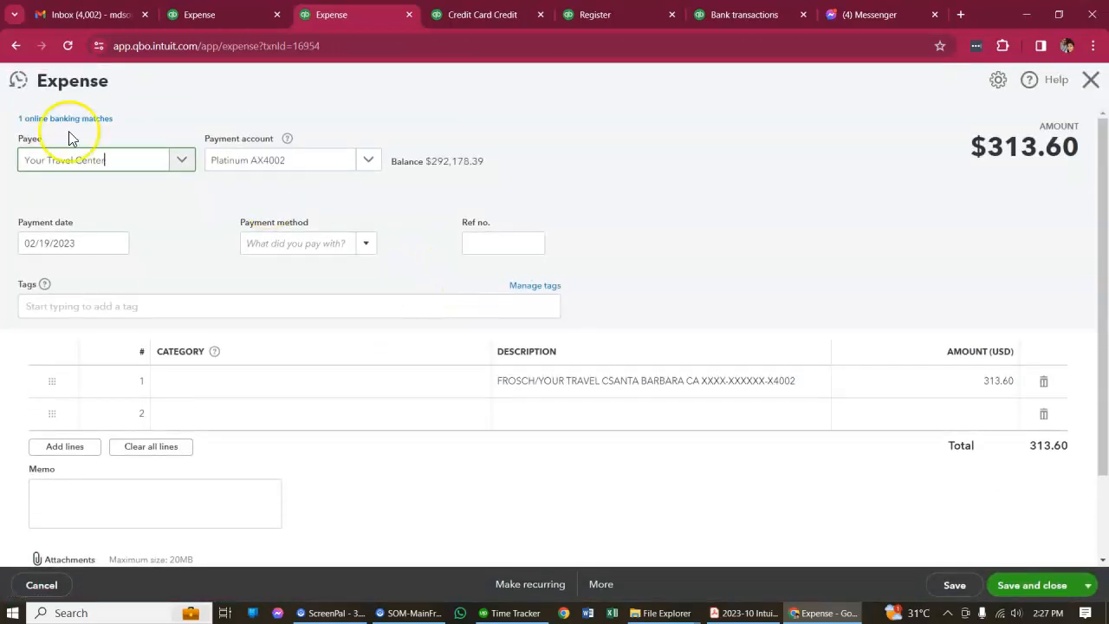
pyautogui.click(70, 131)
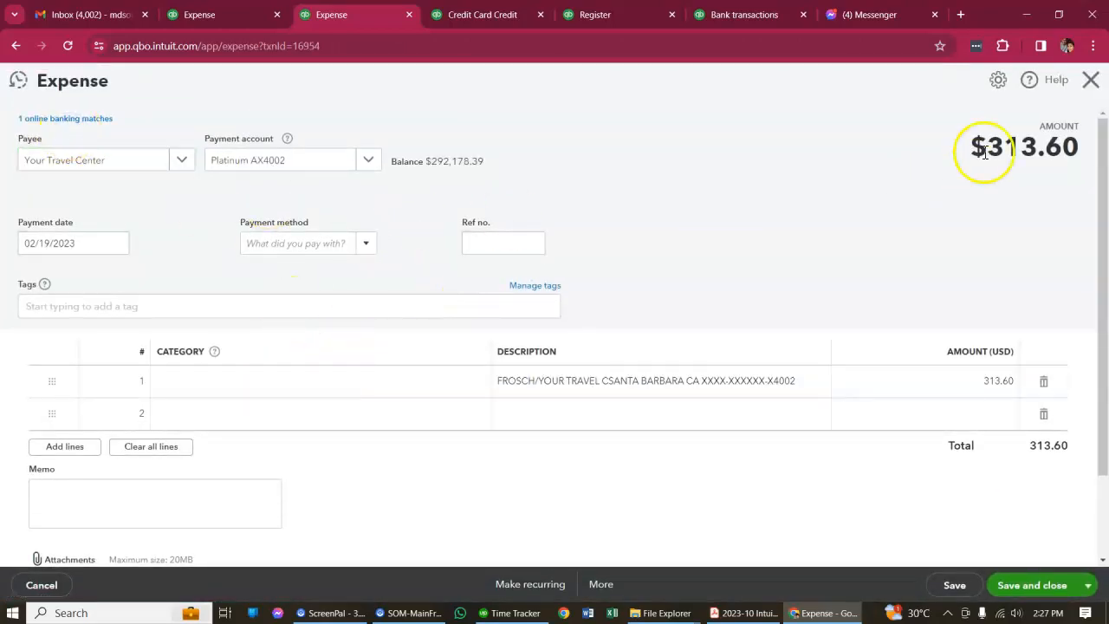
pyautogui.click(1091, 80)
pyautogui.click(246, 15)
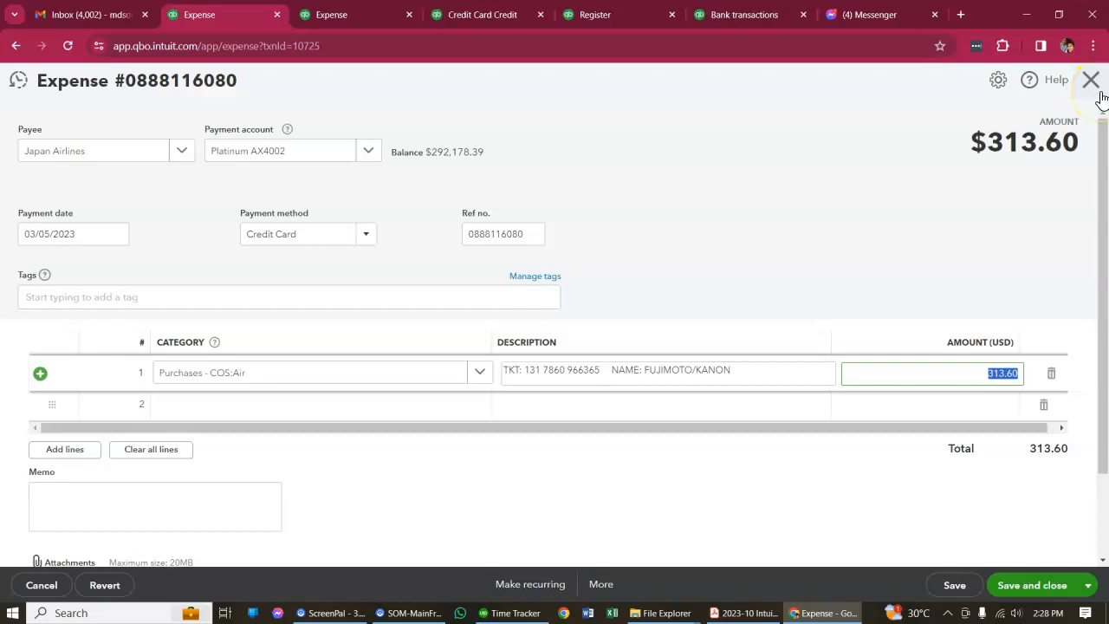
# Close the 03/05/2023 Japan Airlines expense and compare the reconciliation list with the search results for 313.60
pyautogui.click(1099, 92)
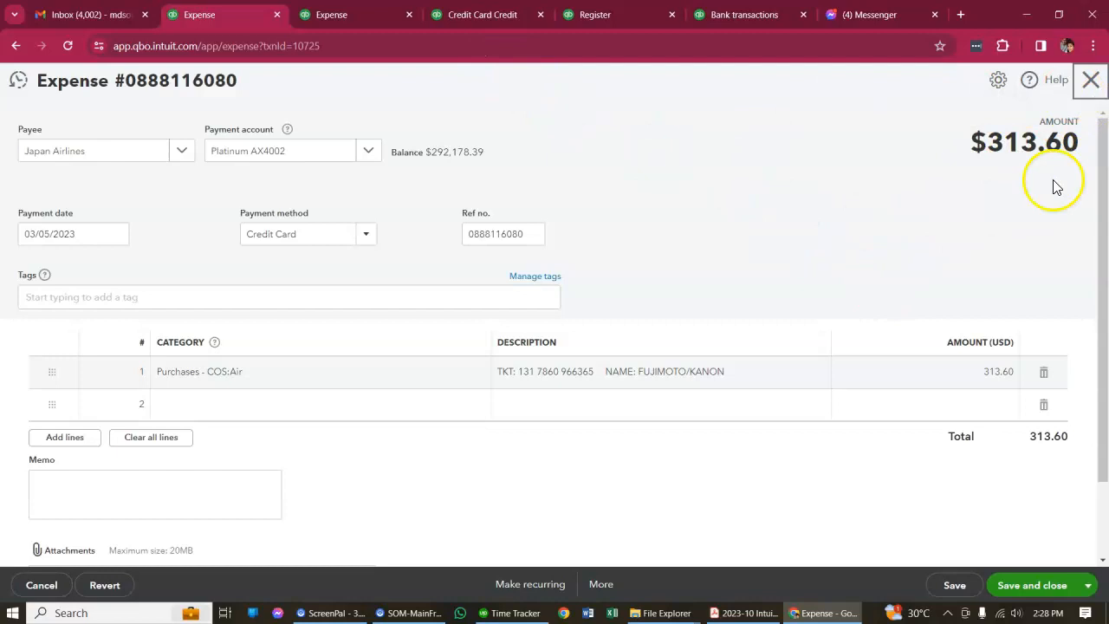
pyautogui.click(1089, 87)
pyautogui.click(627, 354)
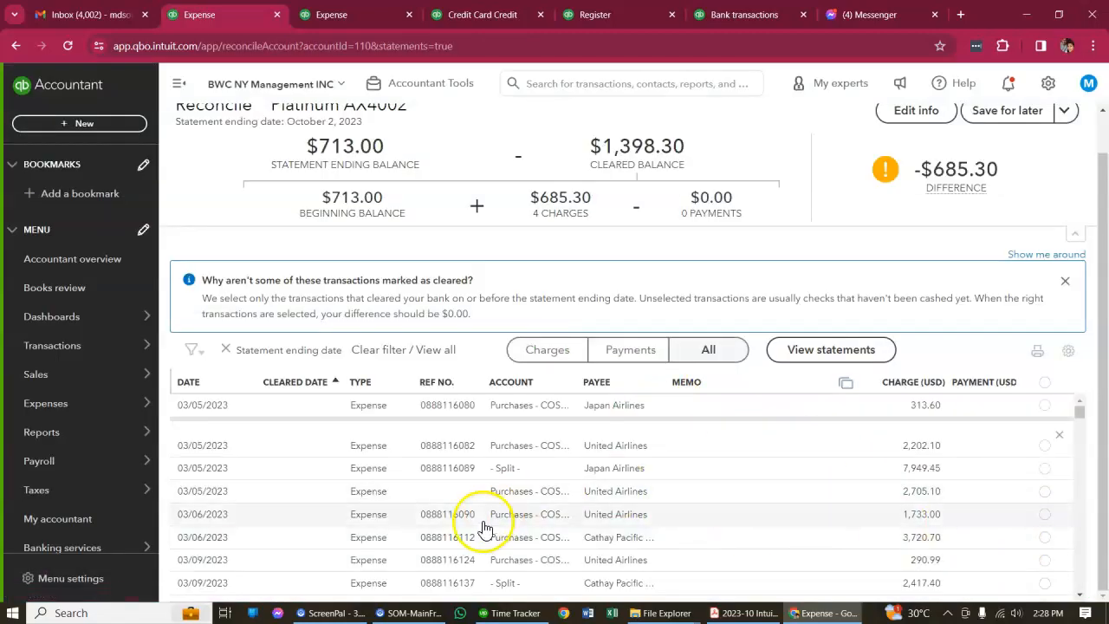
pyautogui.click(338, 14)
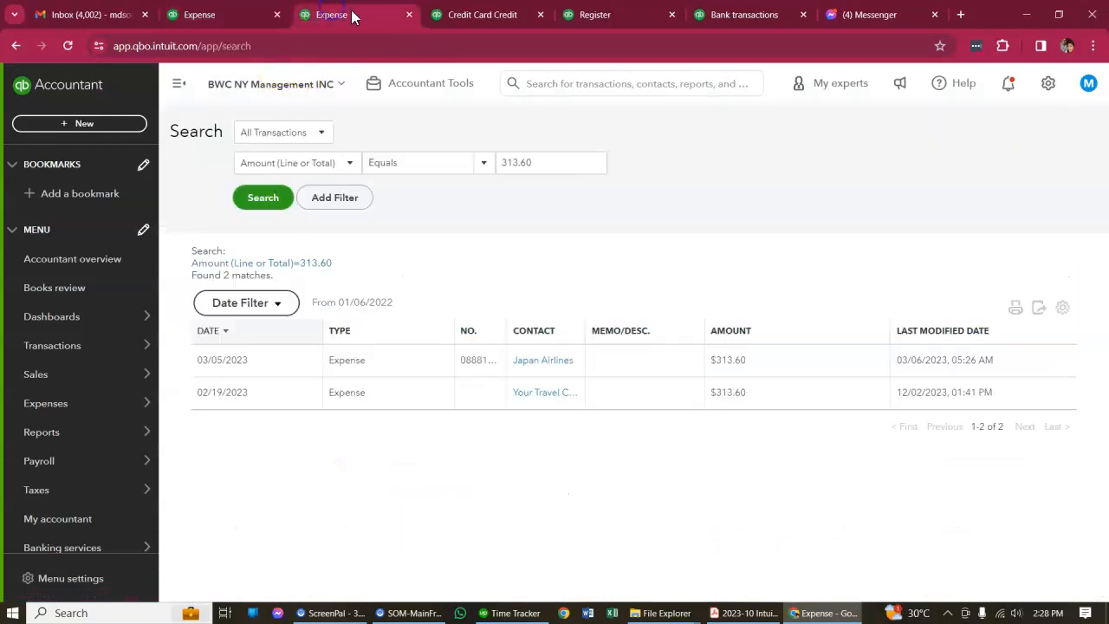
pyautogui.click(244, 17)
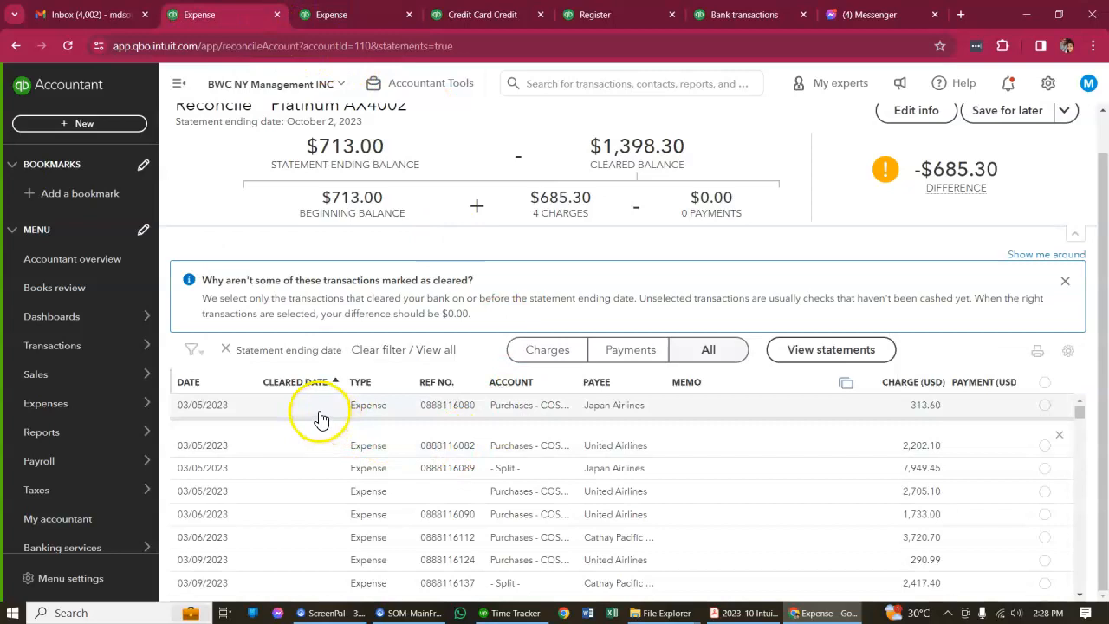
# Examine the March to May 2023 charges in the reconciliation list for uncleared expenses that duplicate a cleared charge
pyautogui.scroll(-1, 780, 502)
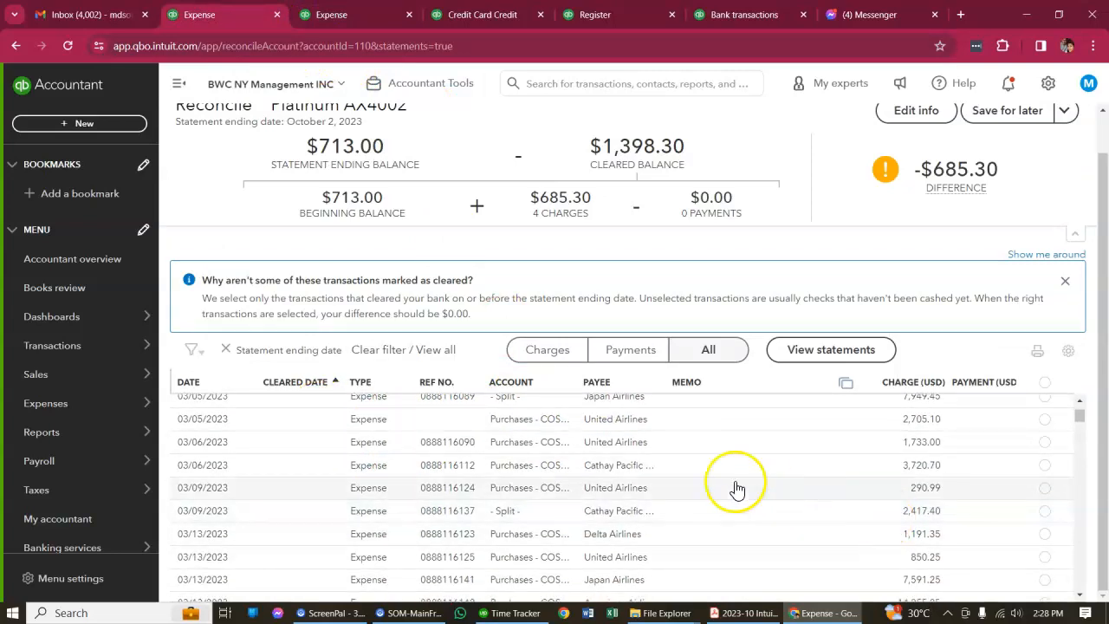
pyautogui.scroll(3, 659, 491)
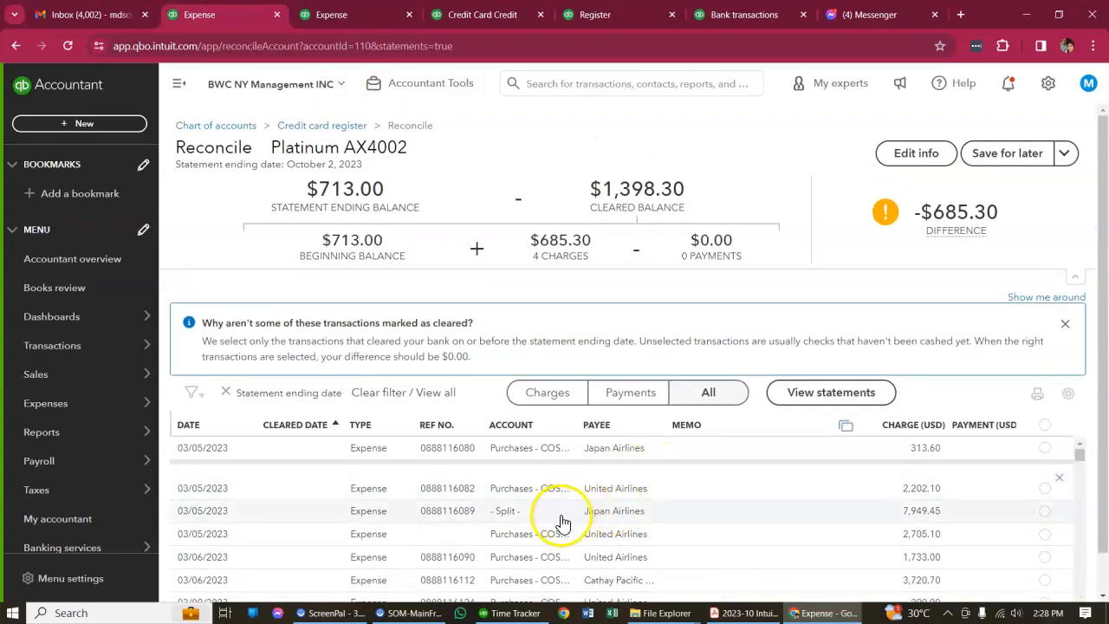
pyautogui.scroll(-5, 551, 515)
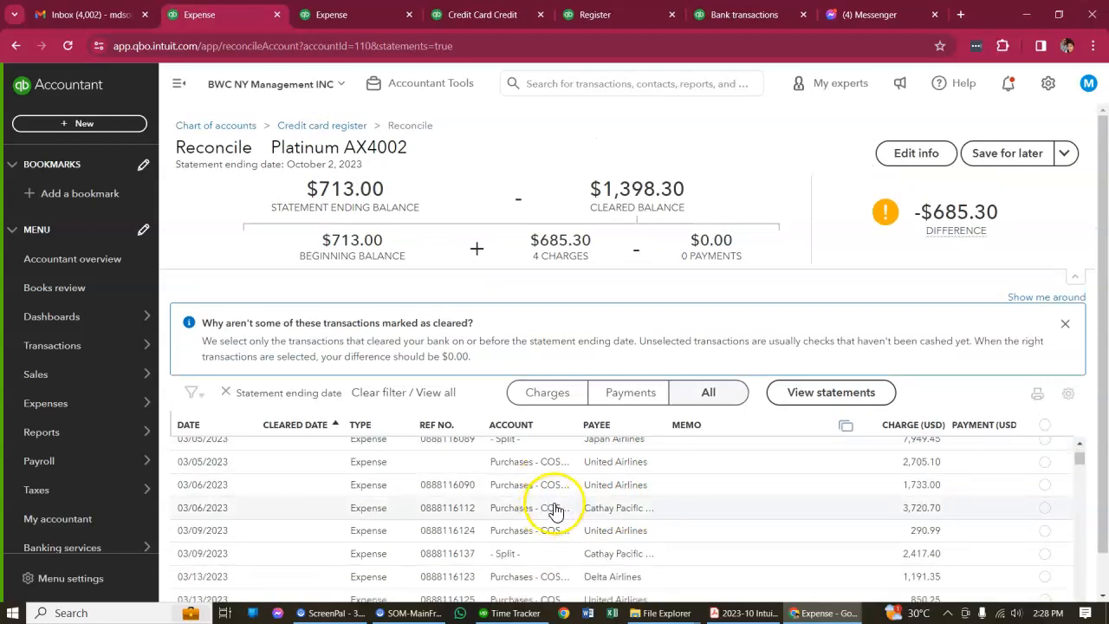
pyautogui.scroll(-3, 780, 511)
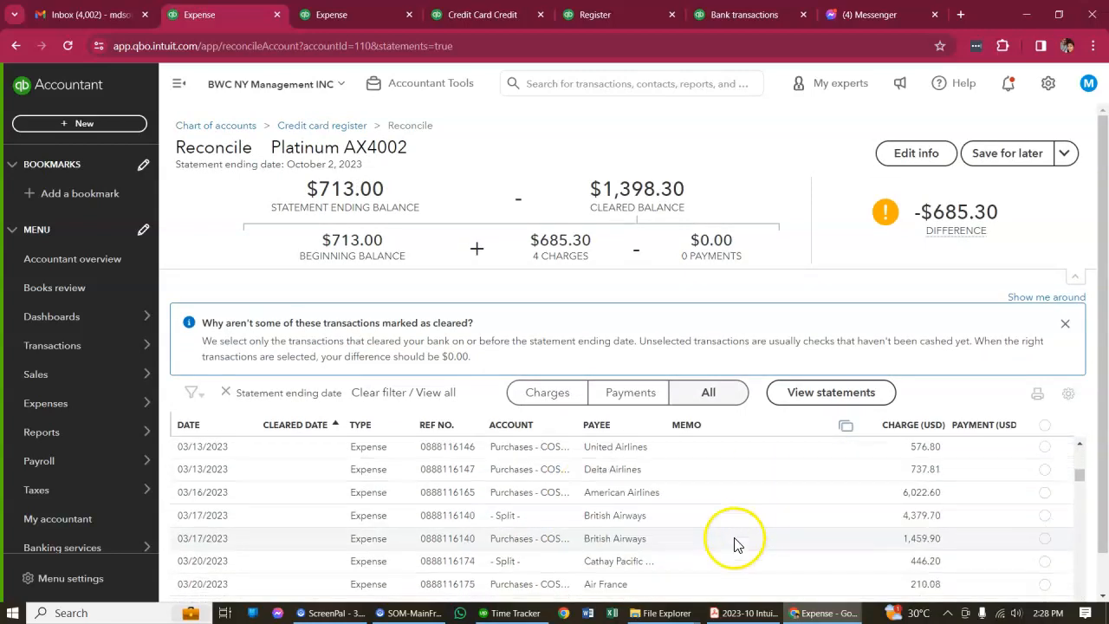
pyautogui.scroll(-1, 1031, 333)
pyautogui.scroll(-5, 684, 485)
pyautogui.scroll(-3, 641, 501)
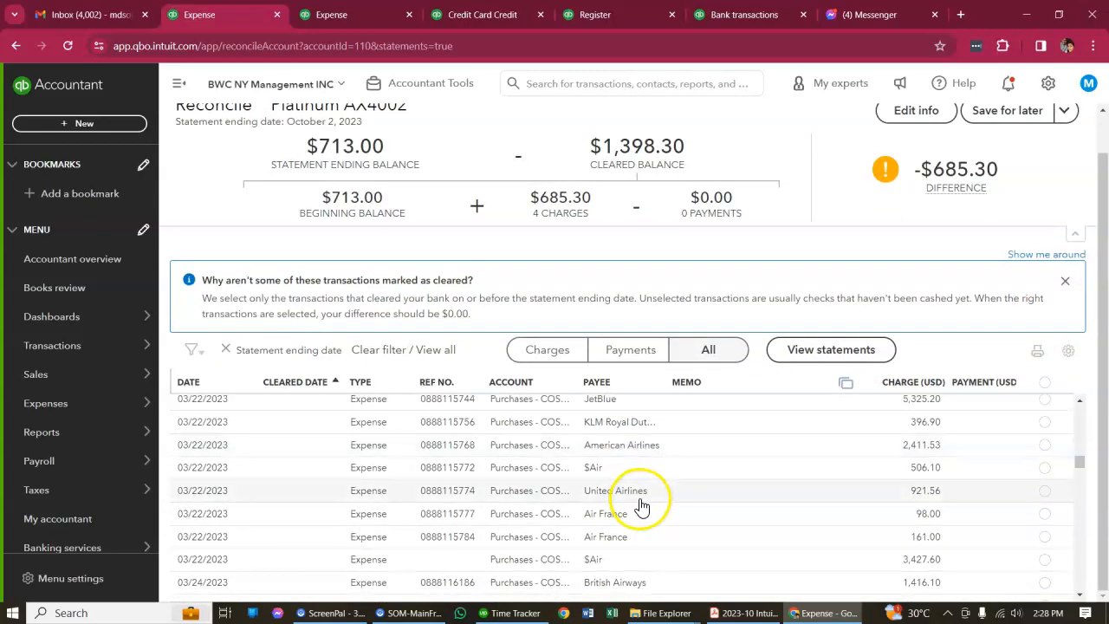
pyautogui.scroll(-3, 650, 503)
pyautogui.scroll(-10, 655, 503)
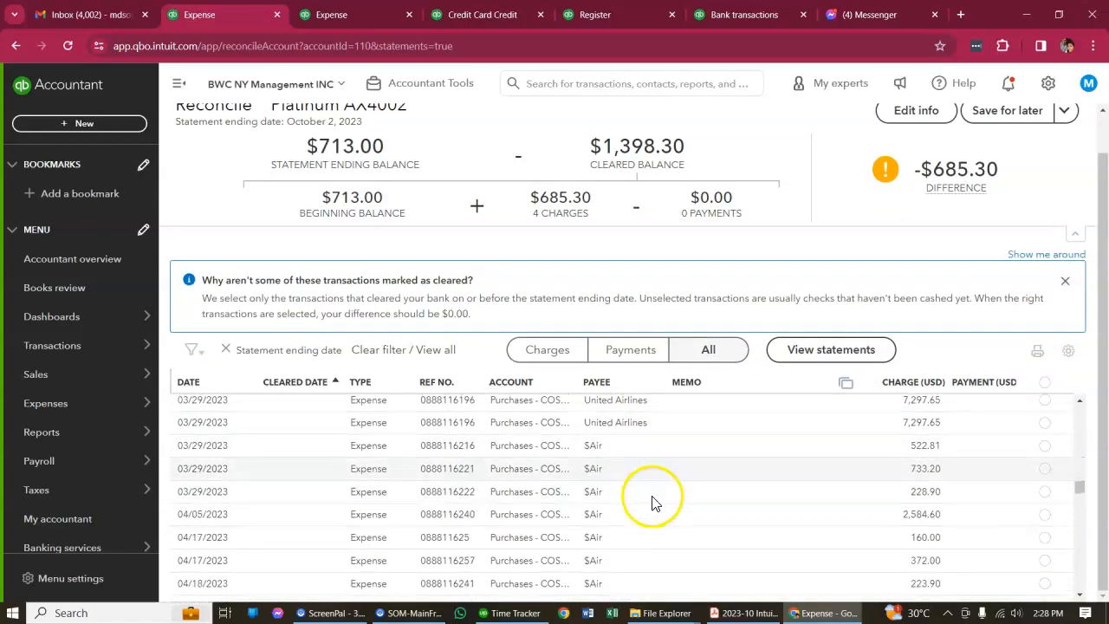
pyautogui.scroll(-6, 661, 506)
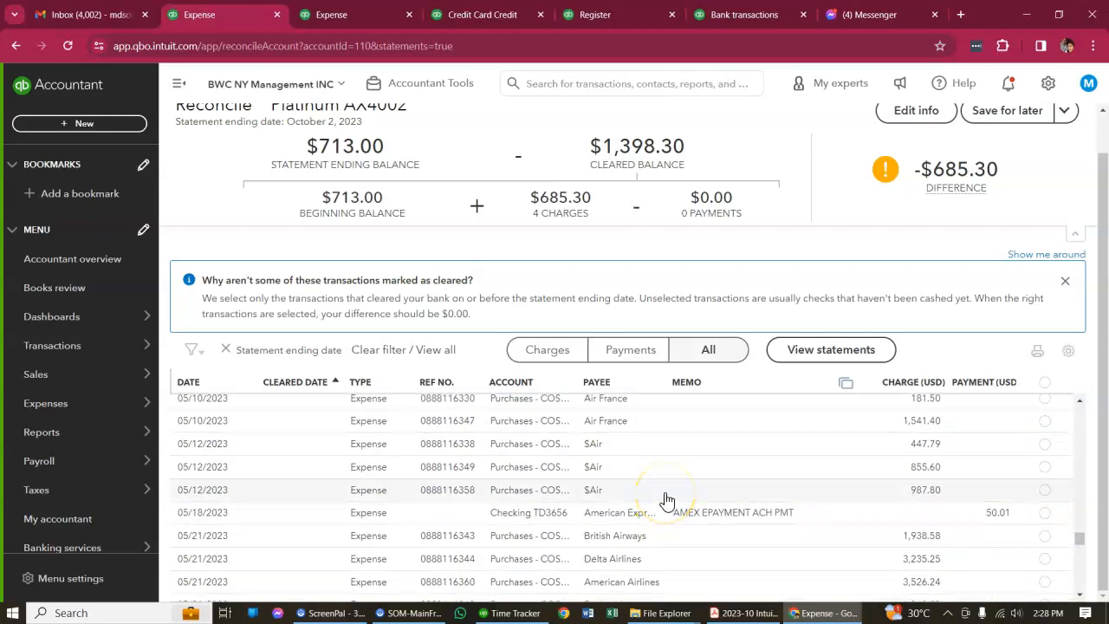
pyautogui.scroll(4, 668, 501)
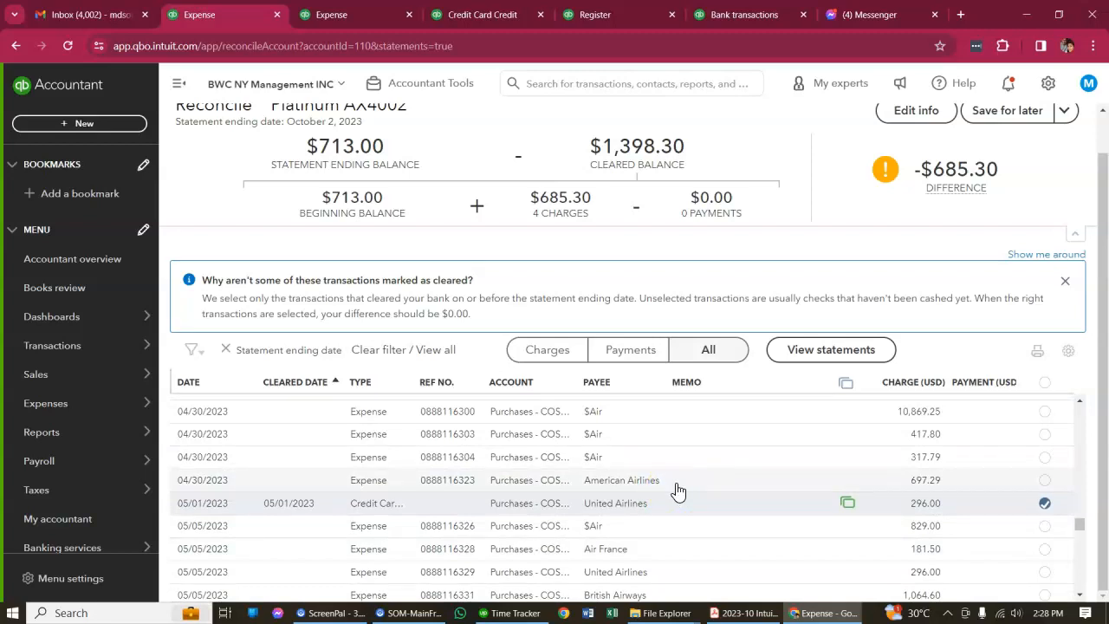
pyautogui.scroll(3, 678, 491)
pyautogui.scroll(-6, 678, 487)
pyautogui.scroll(5, 677, 483)
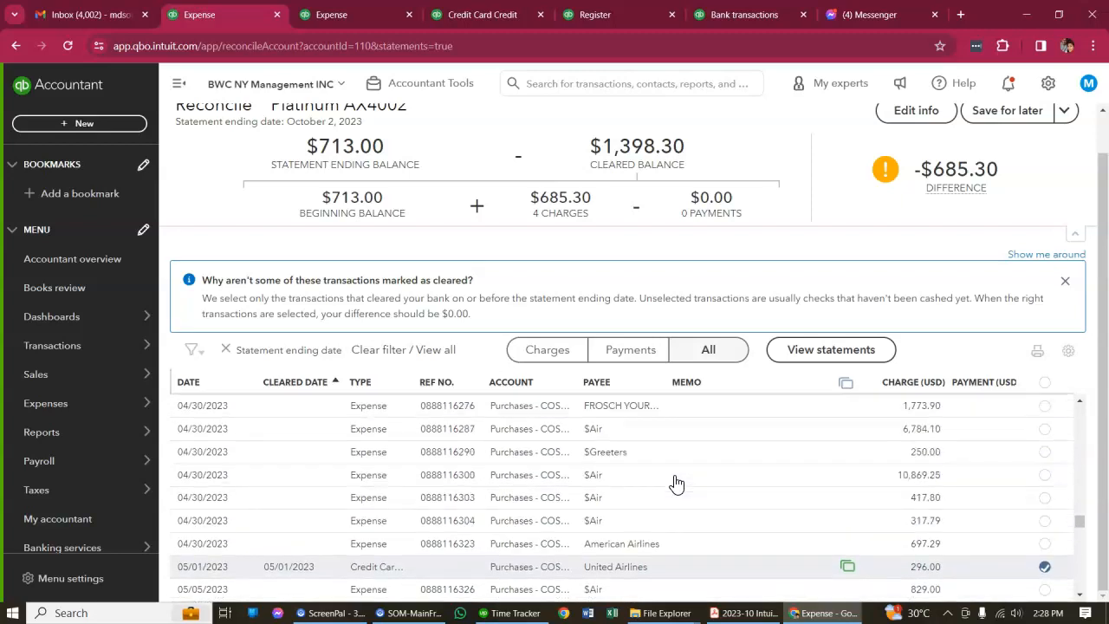
pyautogui.scroll(-4, 664, 488)
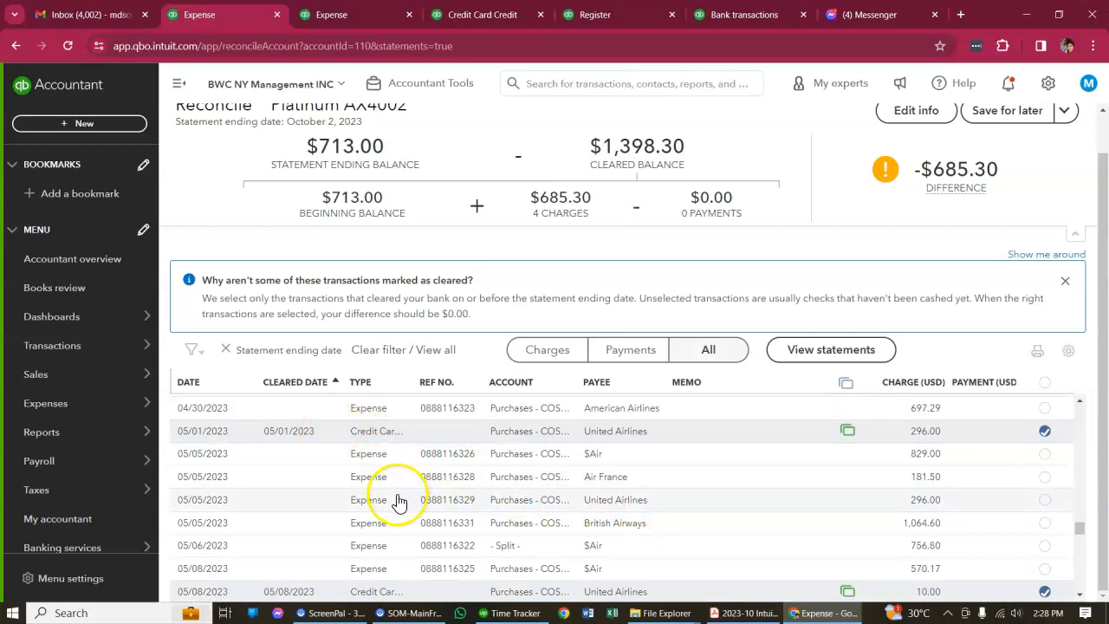
# Expand the cleared 05/01/2023 United Airlines charge to copy its amount, and search all transactions for an amount equal to 296.00
pyautogui.click(331, 436)
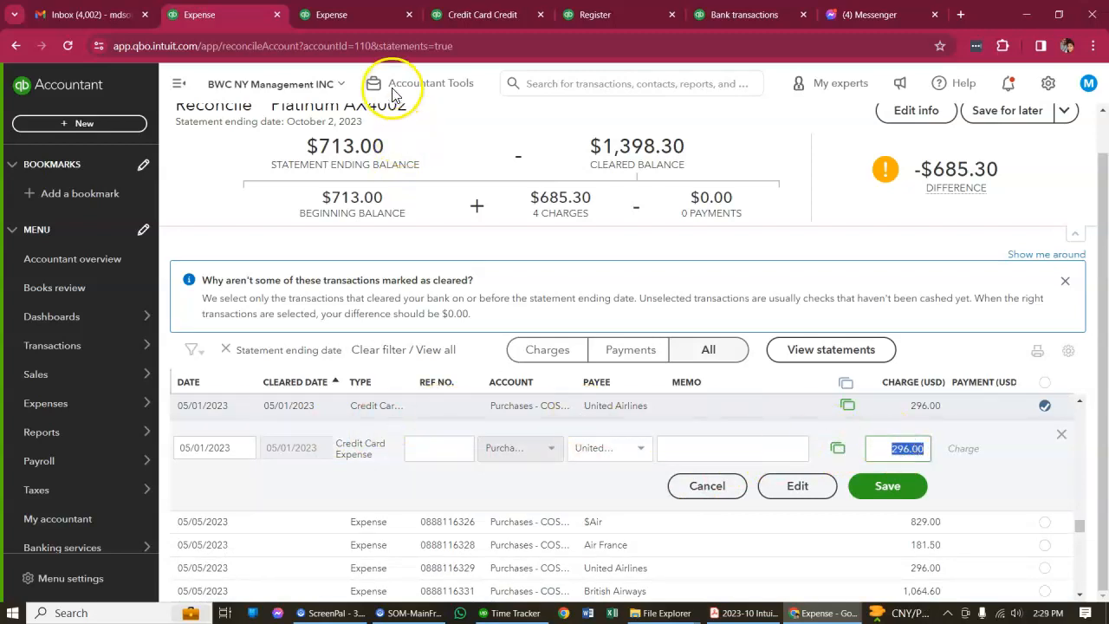
pyautogui.click(347, 12)
pyautogui.doubleClick(537, 163)
pyautogui.write('296.00')
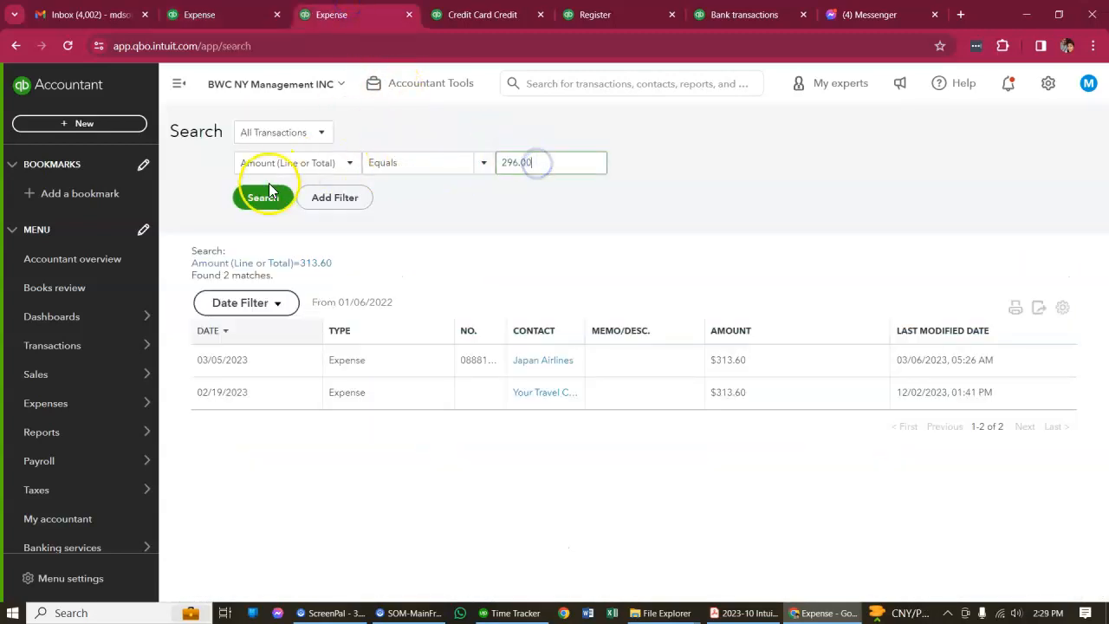
pyautogui.click(262, 198)
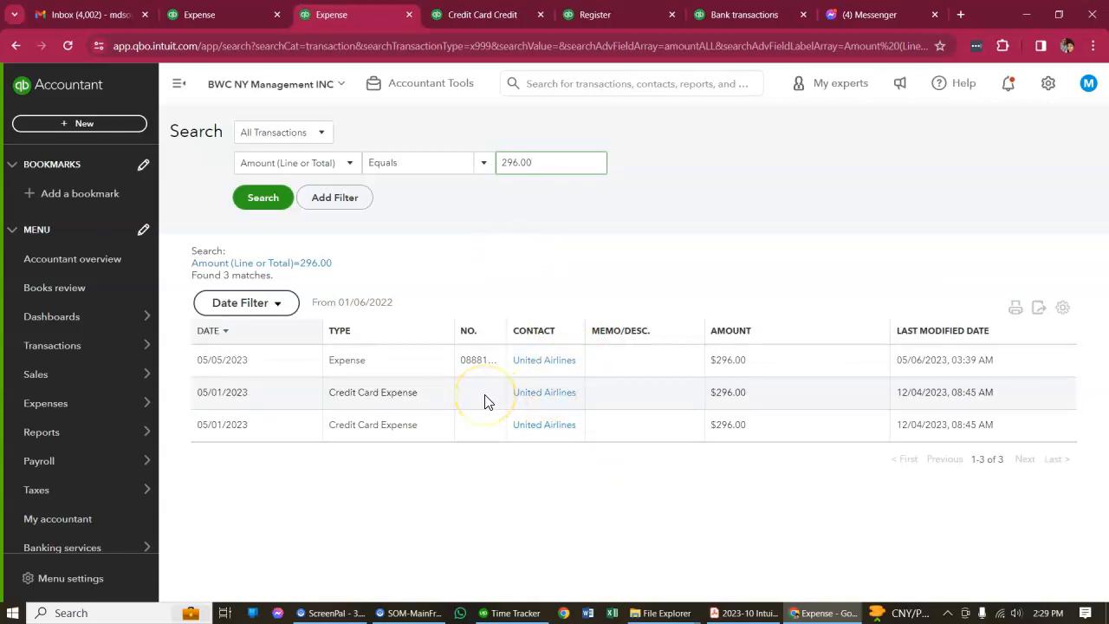
# Open the 05/01/2023 United Airlines credit card expense in full from the reconciliation list
pyautogui.click(218, 14)
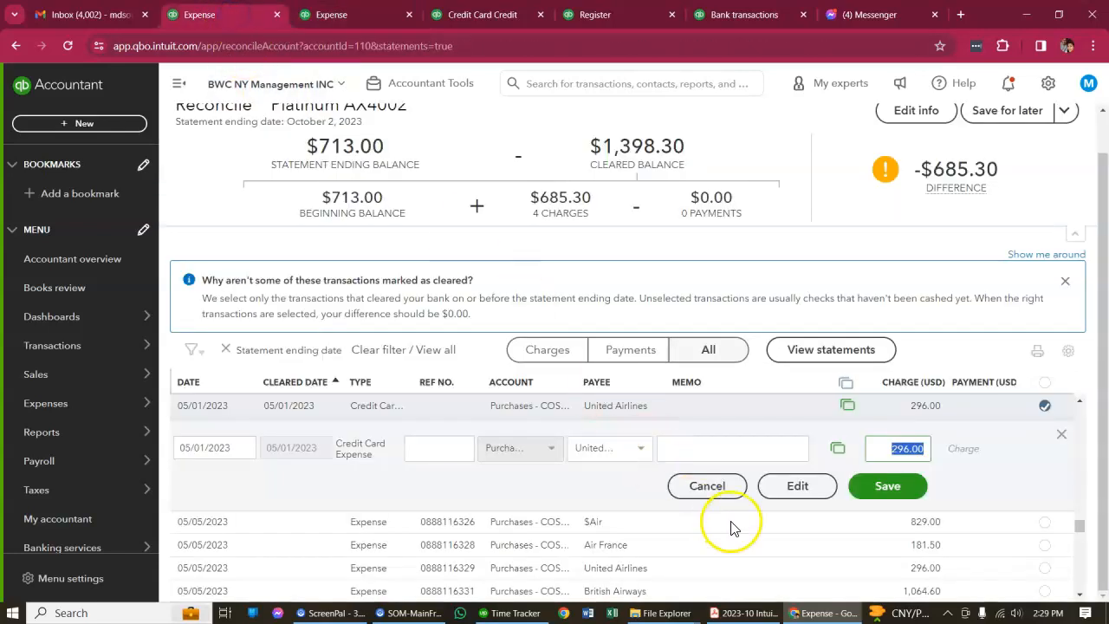
pyautogui.click(796, 487)
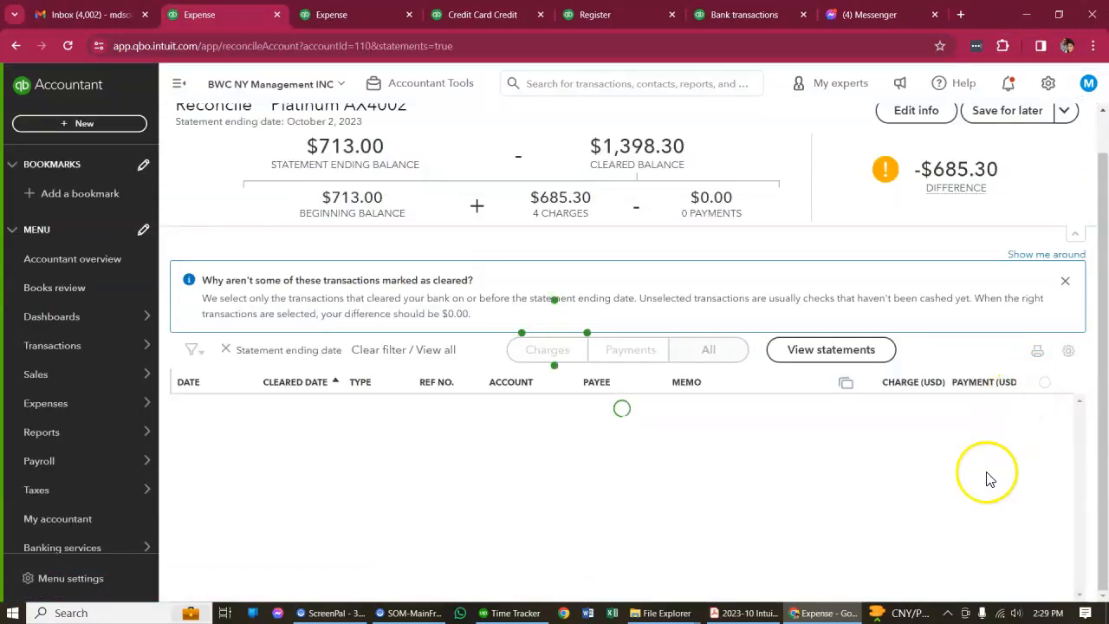
# Locate the 05/01/2023 United Airlines charge in the reconciliation list again and widen the Type column to show the full transaction type
pyautogui.scroll(2, 841, 520)
pyautogui.scroll(-2, 843, 518)
pyautogui.scroll(-1, 968, 475)
pyautogui.scroll(-10, 968, 475)
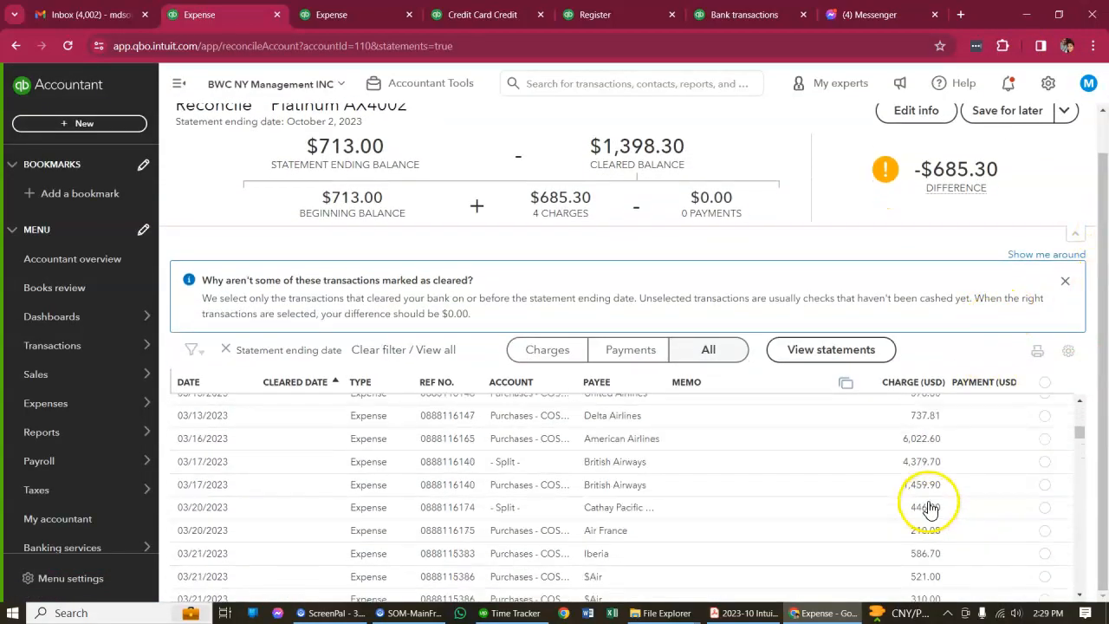
pyautogui.scroll(-10, 965, 513)
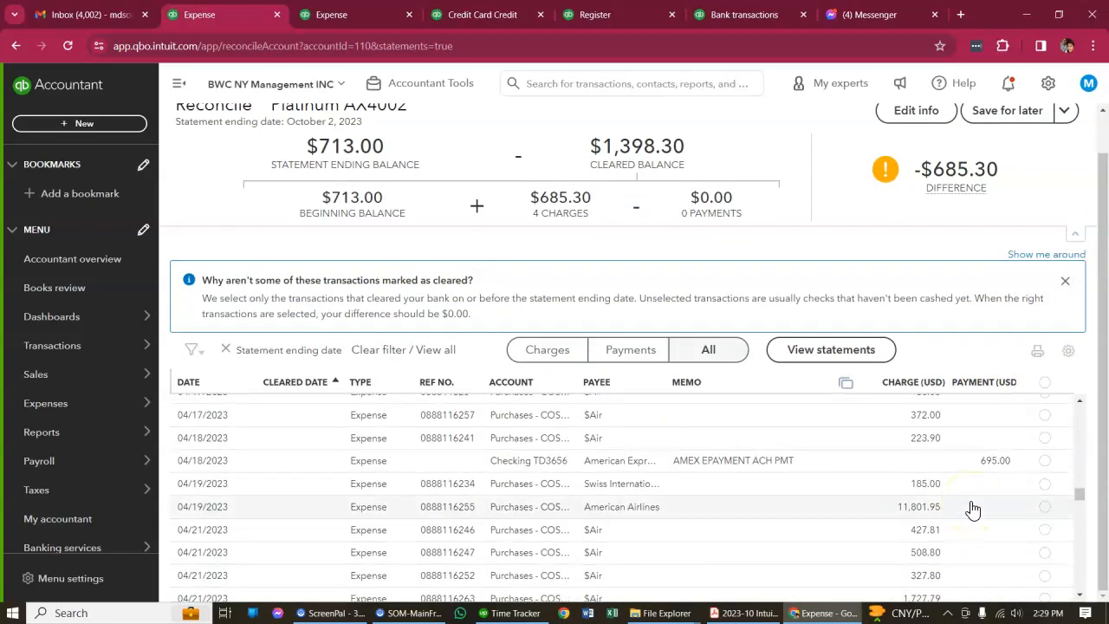
pyautogui.scroll(-8, 973, 510)
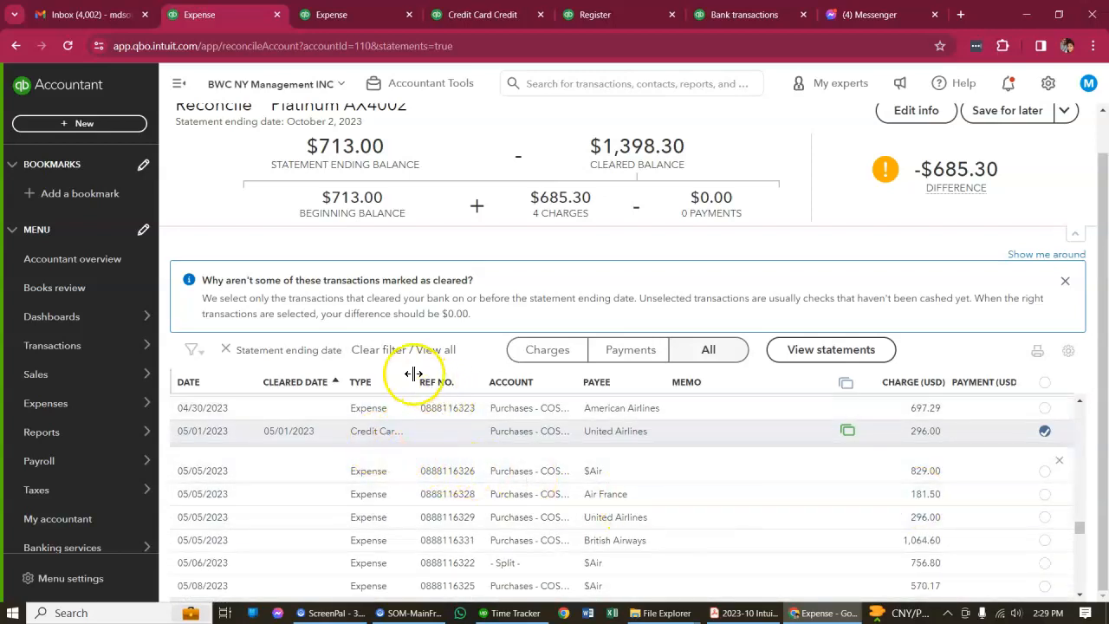
pyautogui.moveTo(411, 383); pyautogui.dragTo(521, 382)
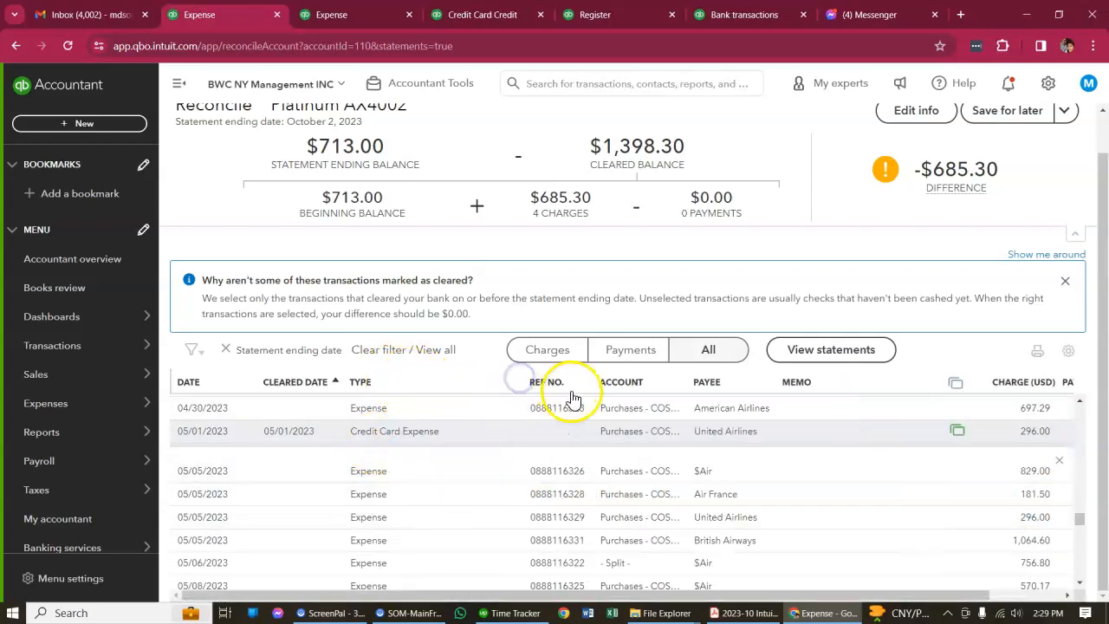
pyautogui.click(452, 440)
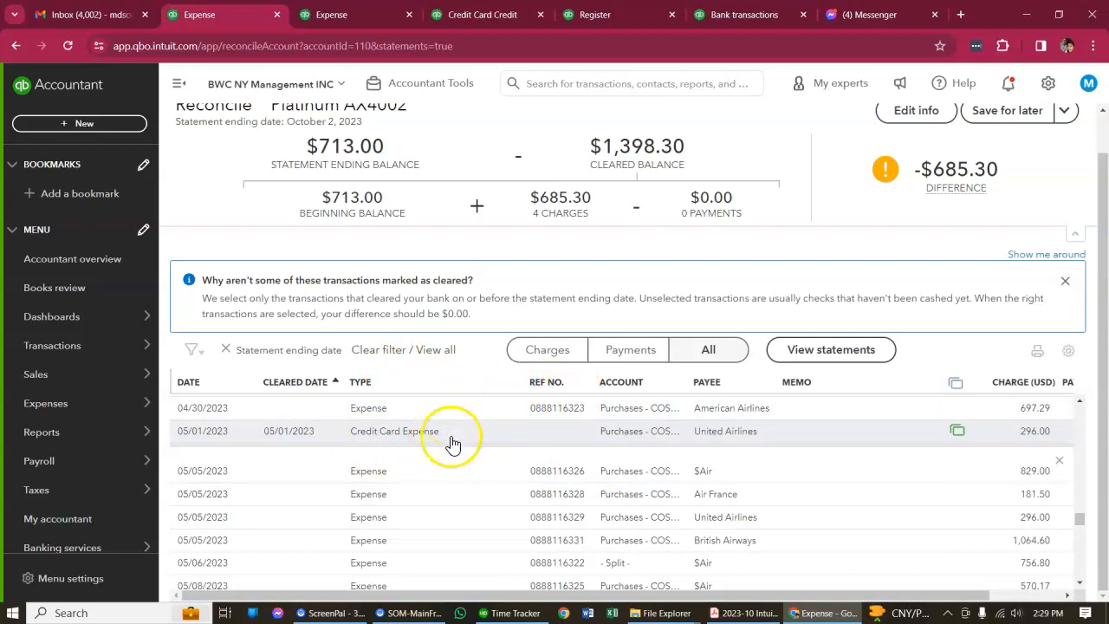
# Review the 05/05/2023 United Airlines expense from the 296.00 search results, then close it
pyautogui.click(364, 15)
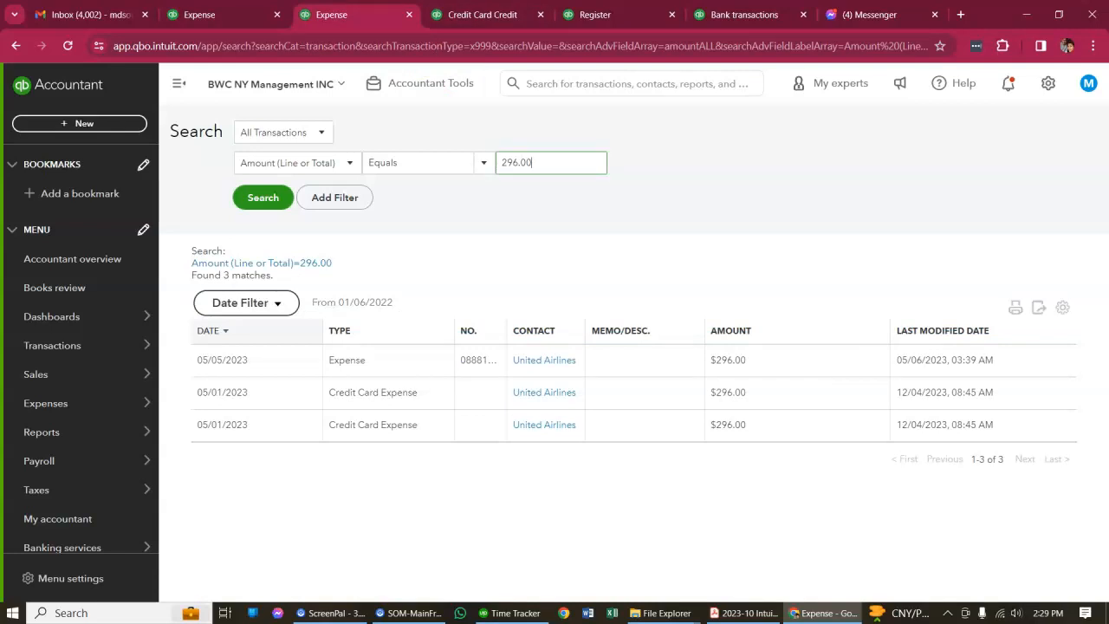
pyautogui.click(381, 364)
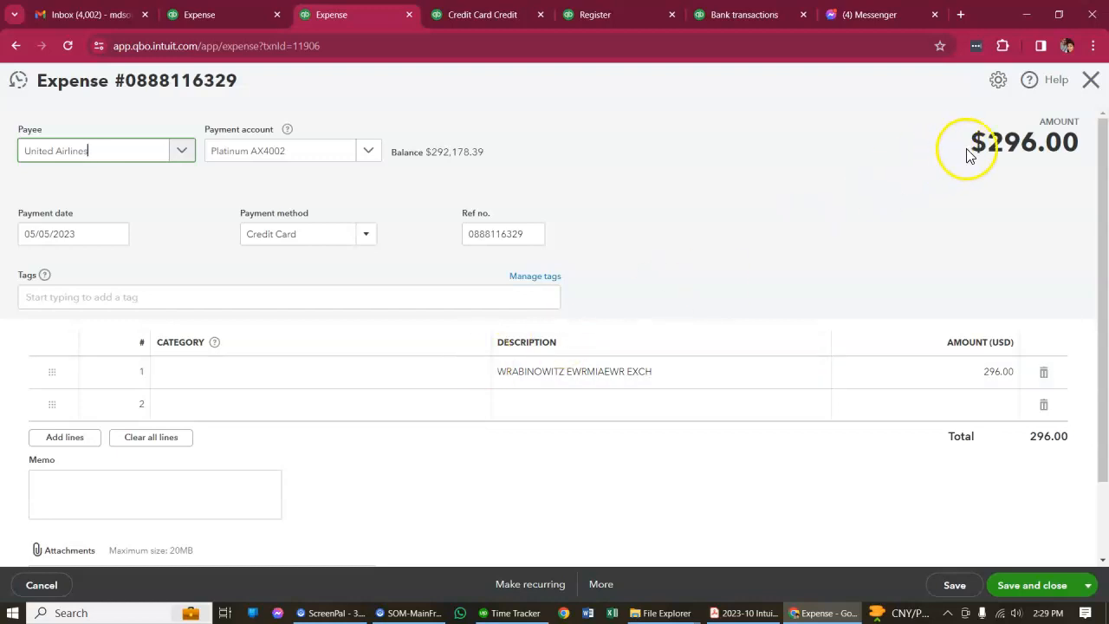
pyautogui.click(1091, 80)
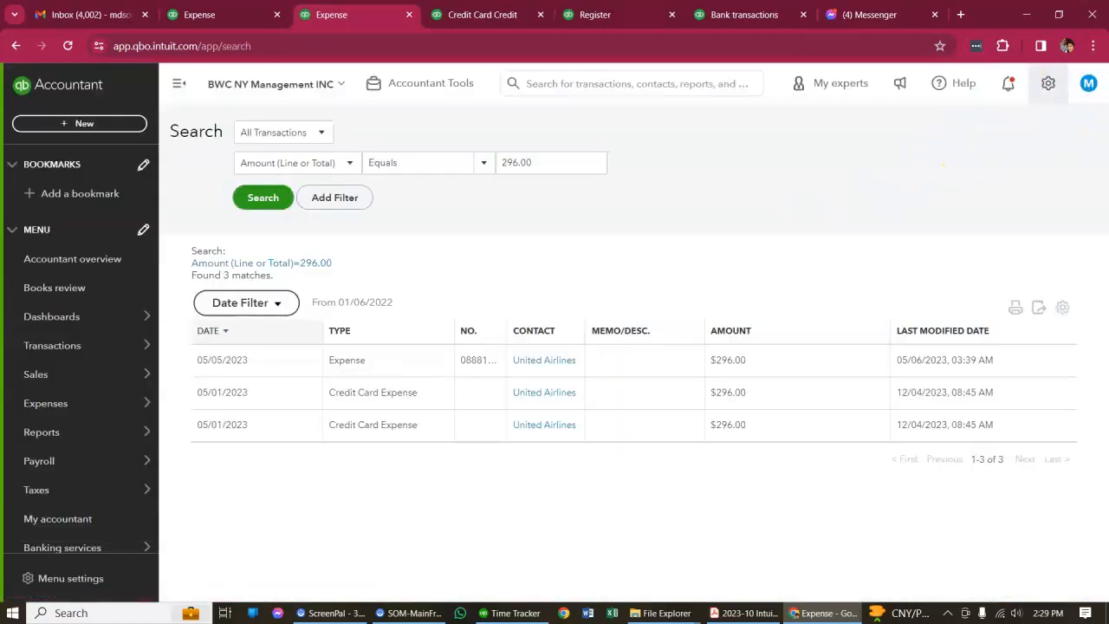
# Switch to the Platinum AX4002 credit card register and look through its unreconciled transactions
pyautogui.click(641, 15)
pyautogui.click(726, 14)
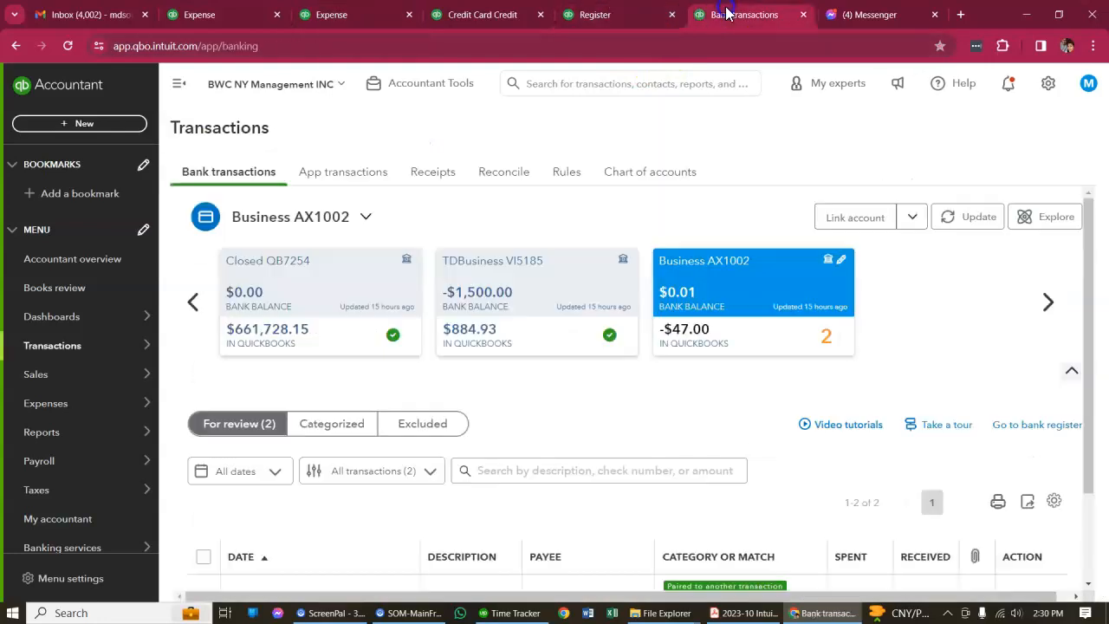
pyautogui.click(637, 11)
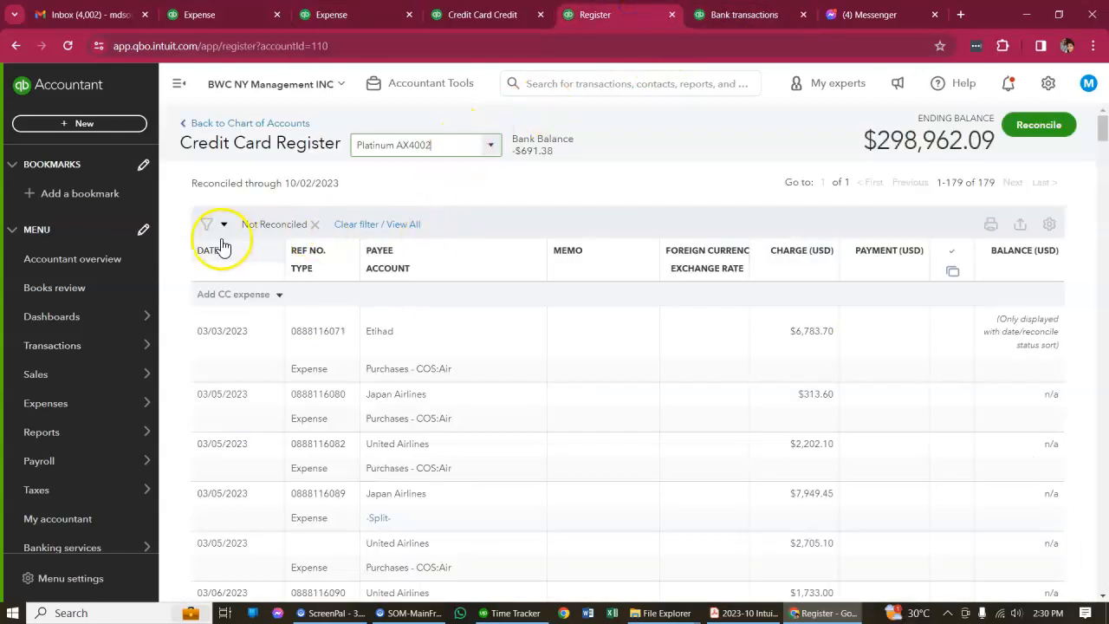
pyautogui.scroll(-10, 471, 379)
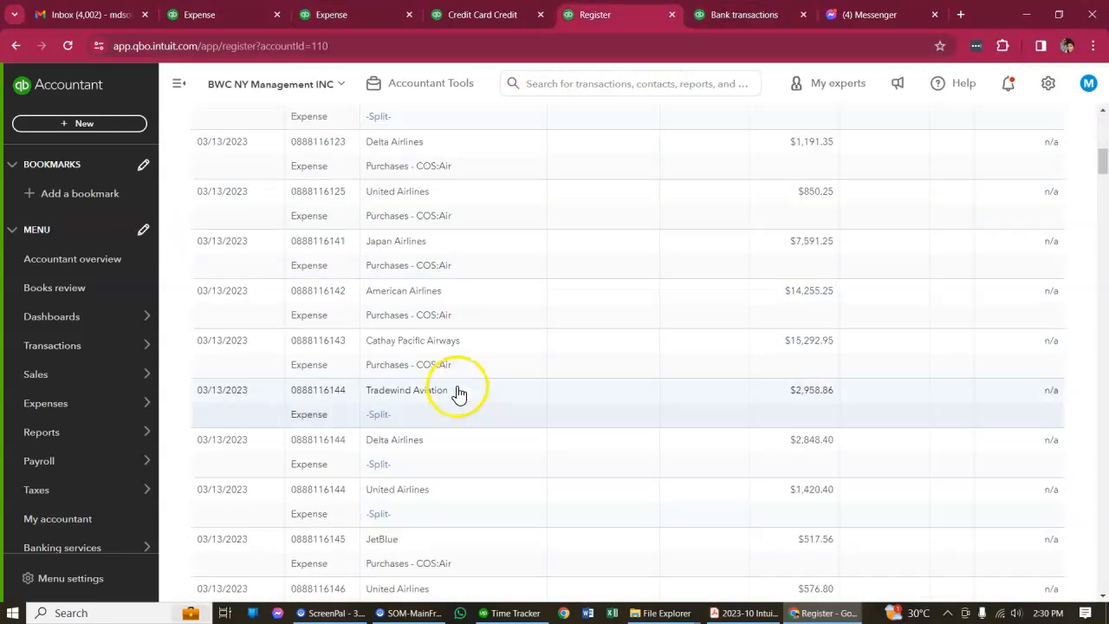
pyautogui.scroll(10, 427, 347)
# Remove the Not Reconciled filter from the register and find all transactions matching 296
pyautogui.click(208, 224)
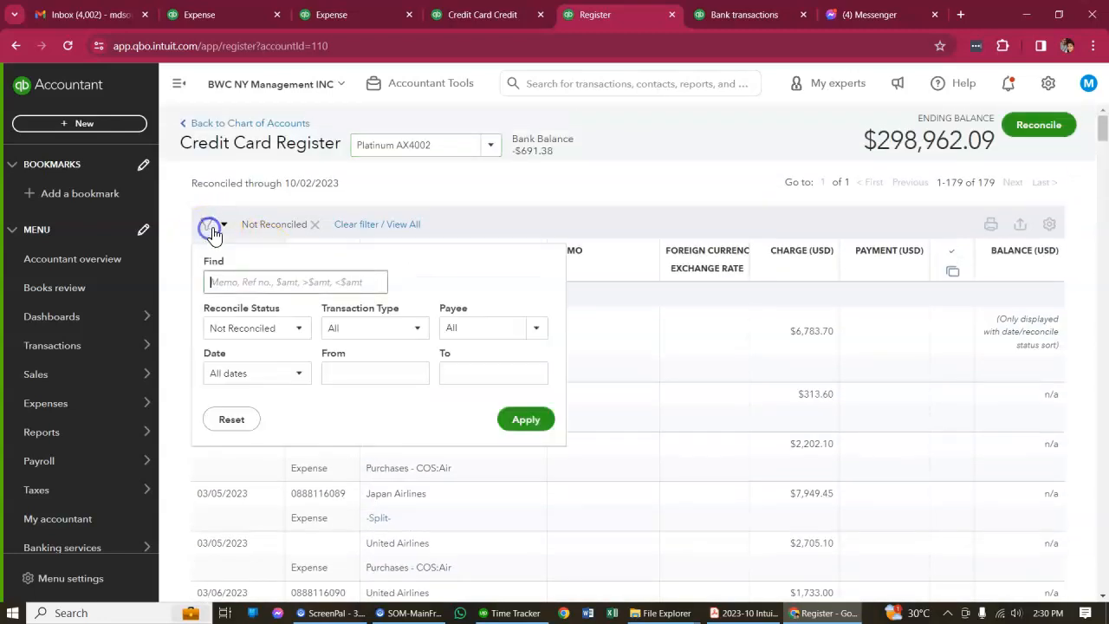
pyautogui.click(314, 224)
pyautogui.click(208, 225)
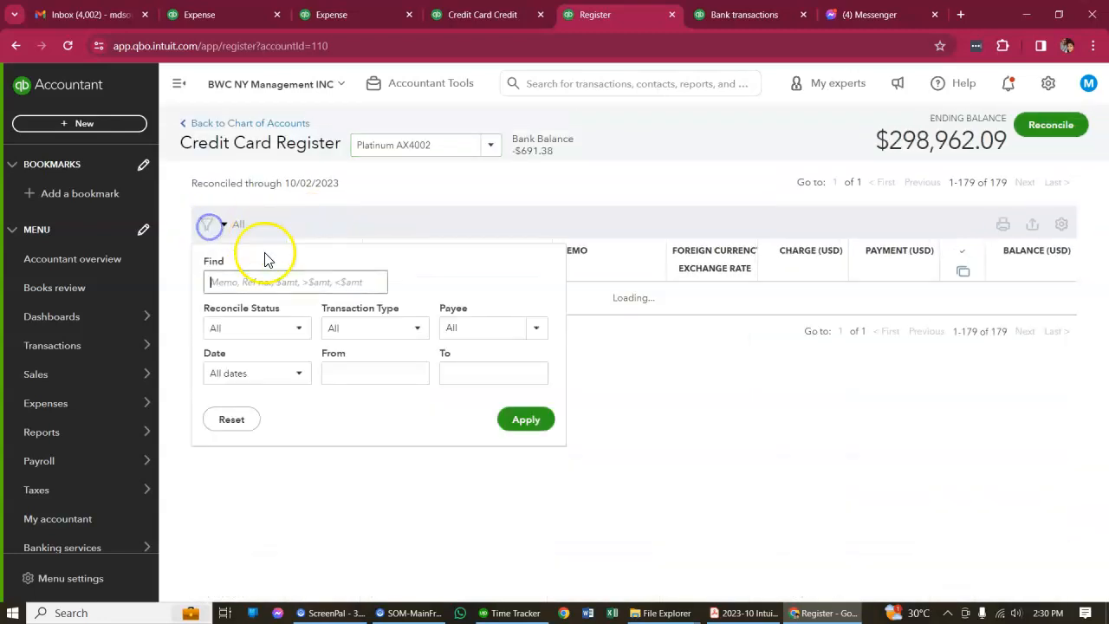
pyautogui.write('296')
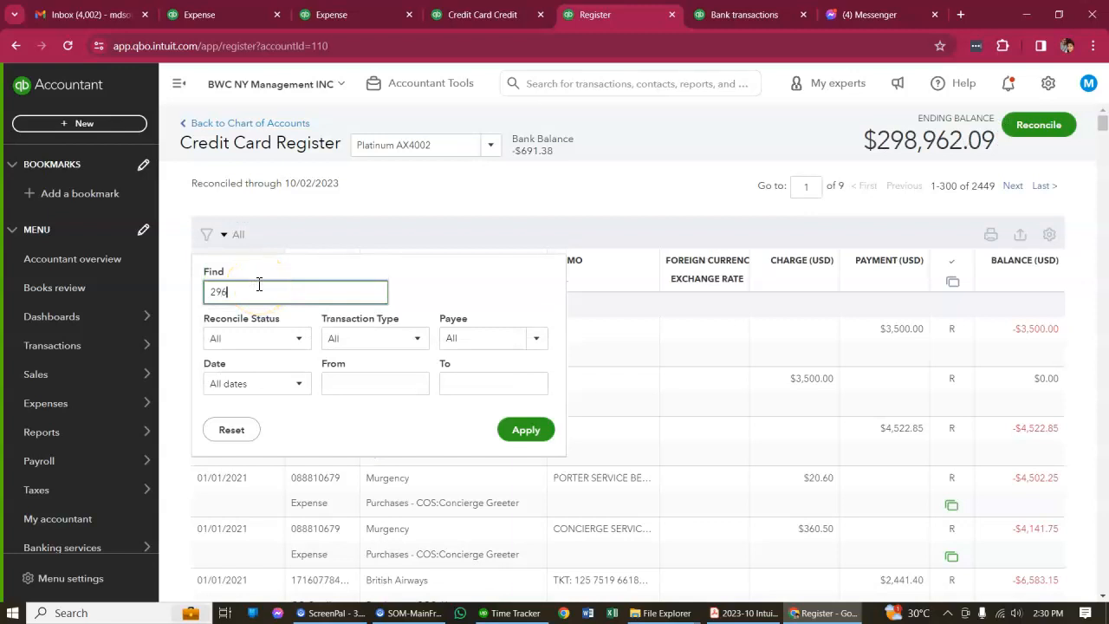
pyautogui.press('Return')
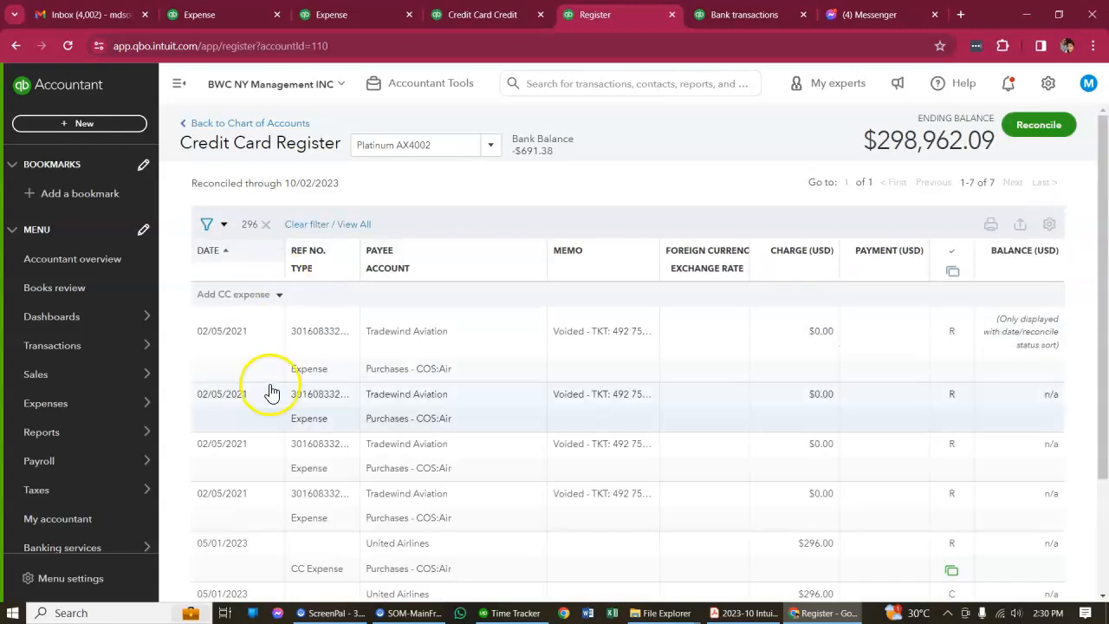
pyautogui.scroll(-2, 372, 441)
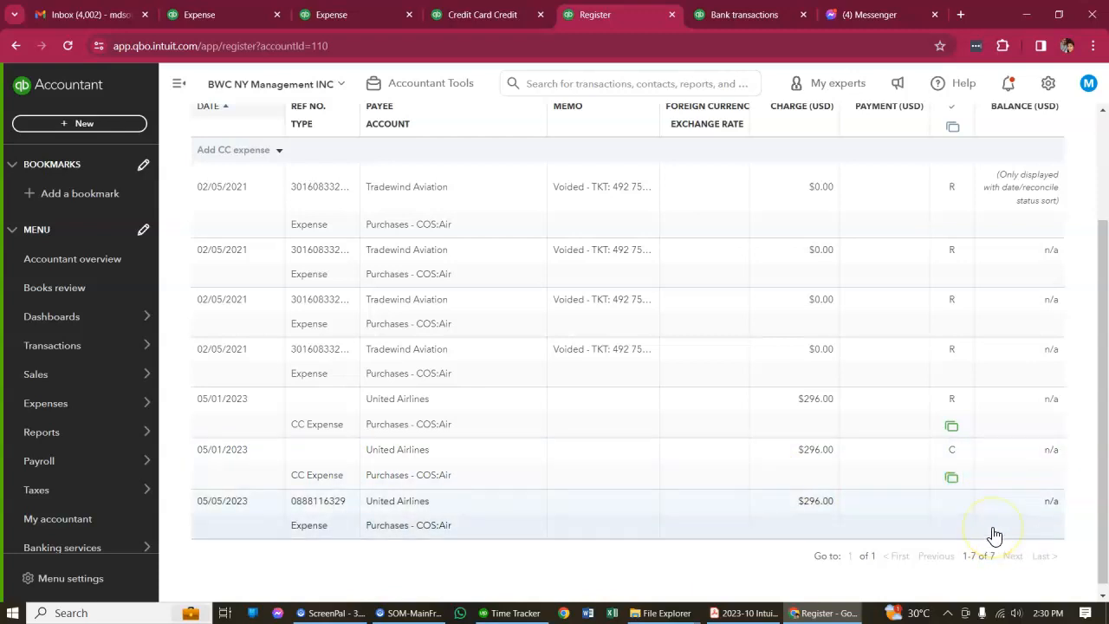
# Compare the 296.00 United Airlines entries in the register, then review the reconciled 05/01/2023 expense's details and close it
pyautogui.click(629, 518)
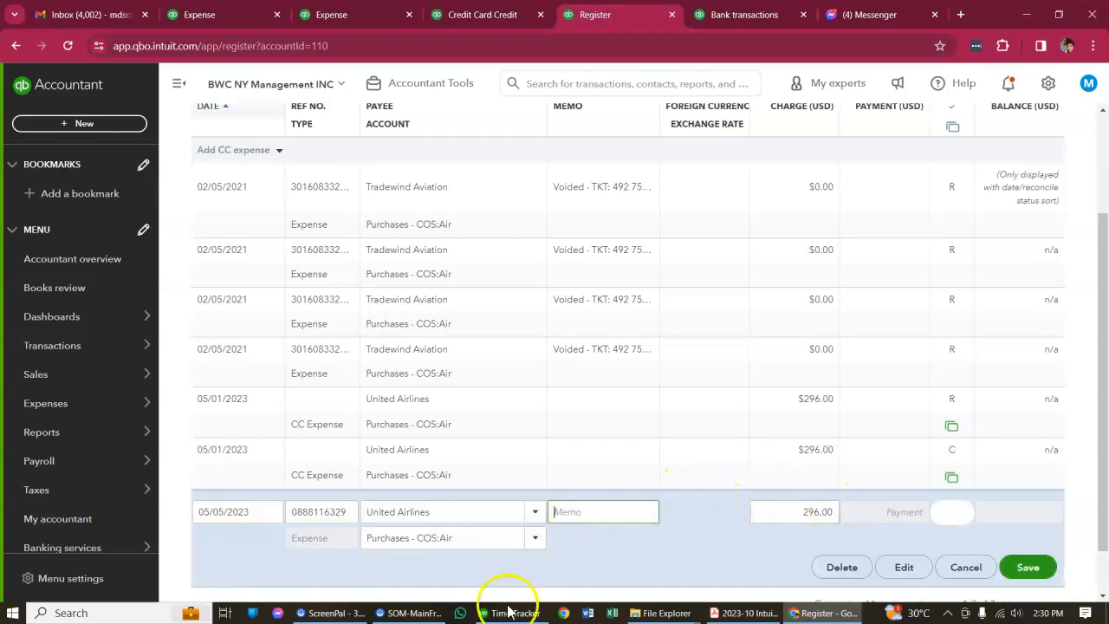
pyautogui.click(696, 423)
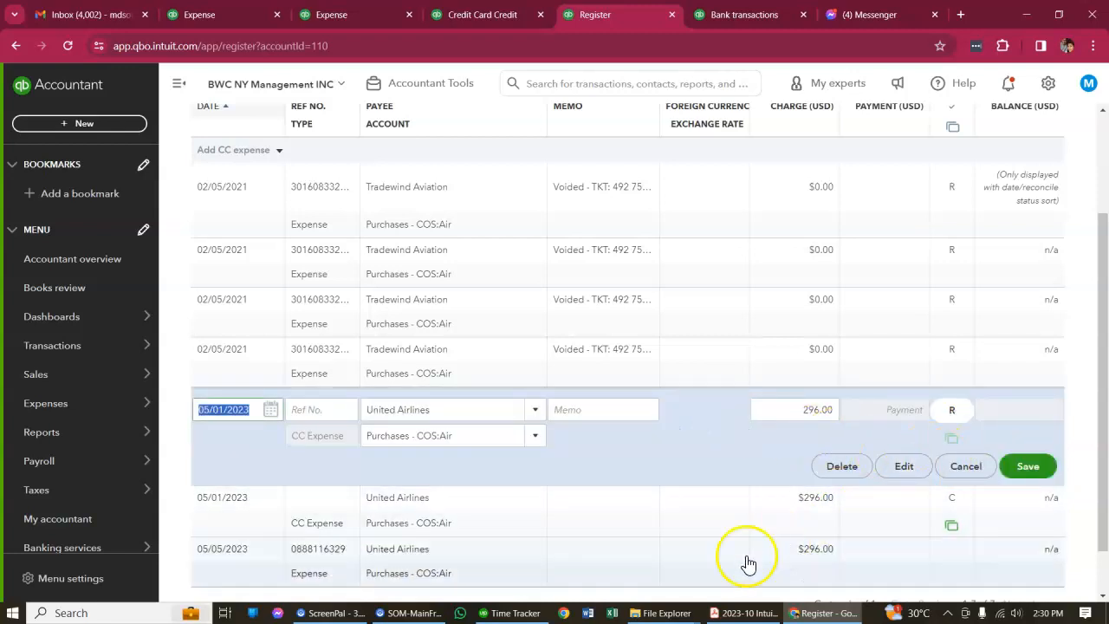
pyautogui.click(686, 532)
pyautogui.scroll(-1, 710, 494)
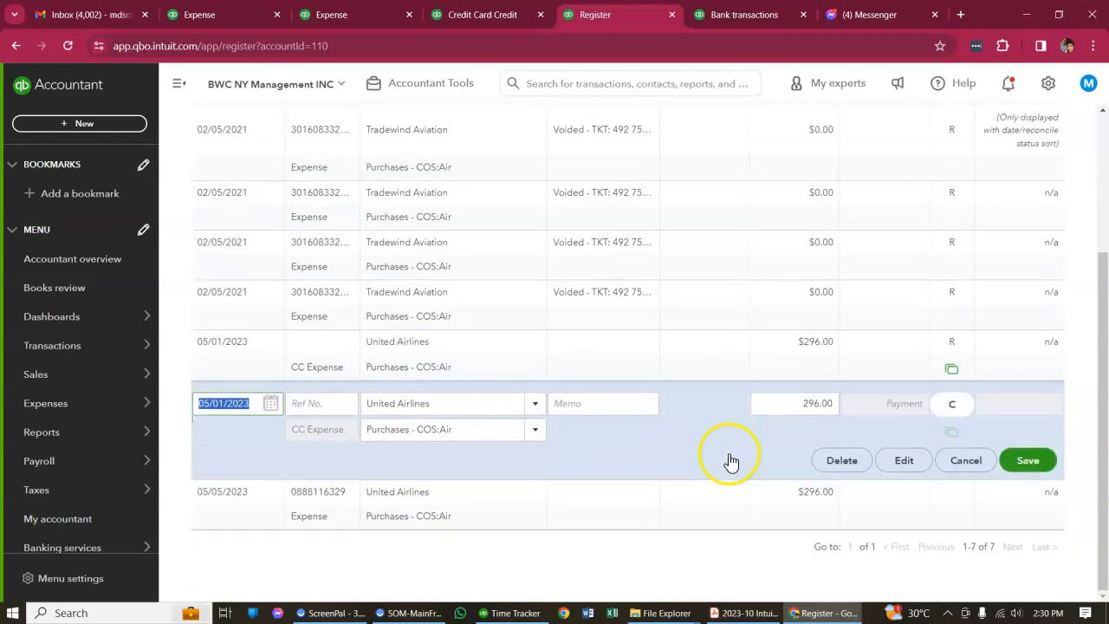
pyautogui.click(568, 360)
pyautogui.click(902, 460)
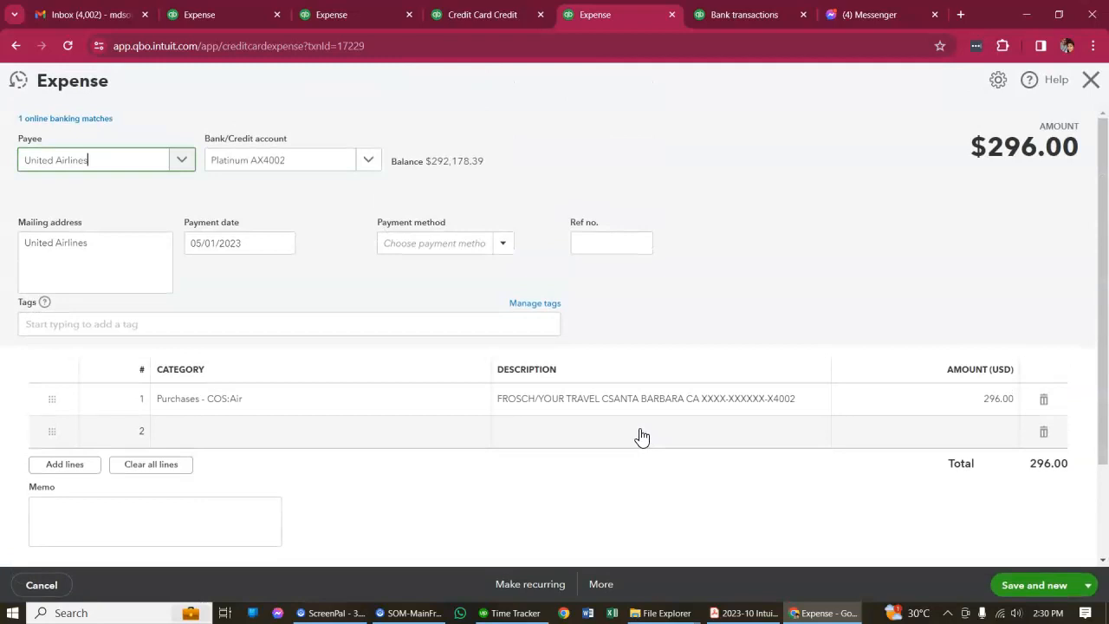
pyautogui.click(208, 196)
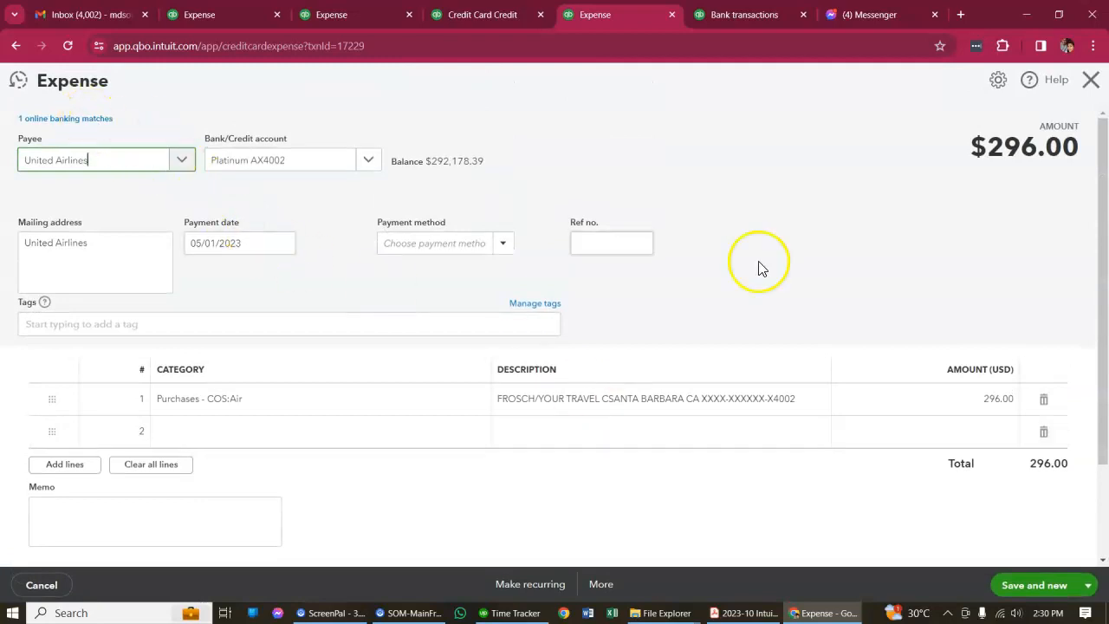
pyautogui.click(1091, 80)
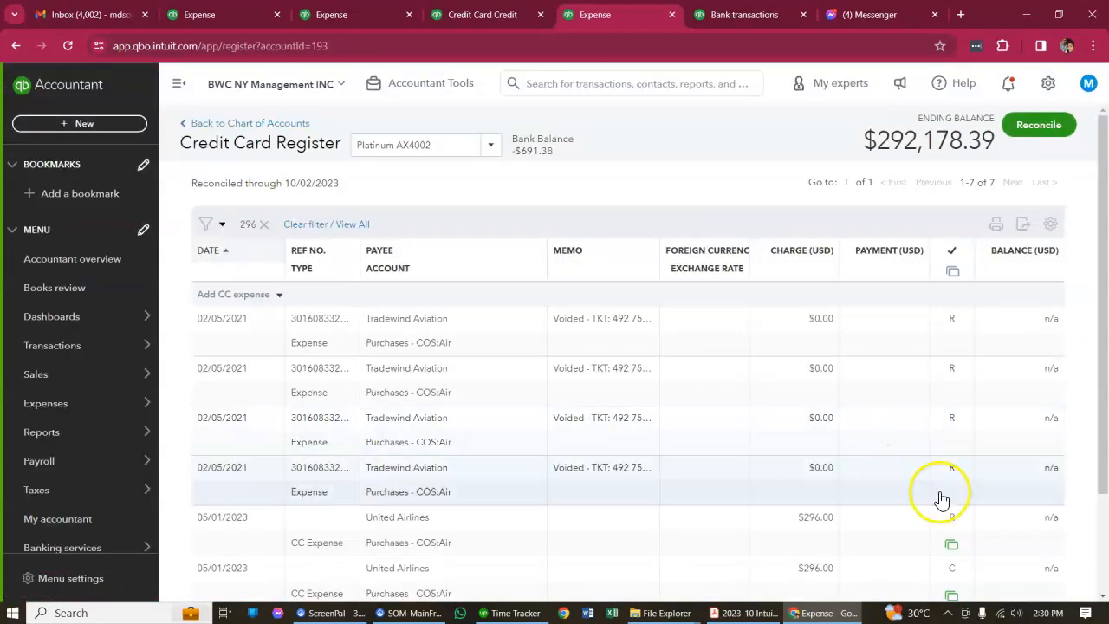
# Review the details of the cleared but unreconciled 05/01/2023 United Airlines expense of 296.00, then close it
pyautogui.scroll(-2, 1088, 513)
pyautogui.click(567, 455)
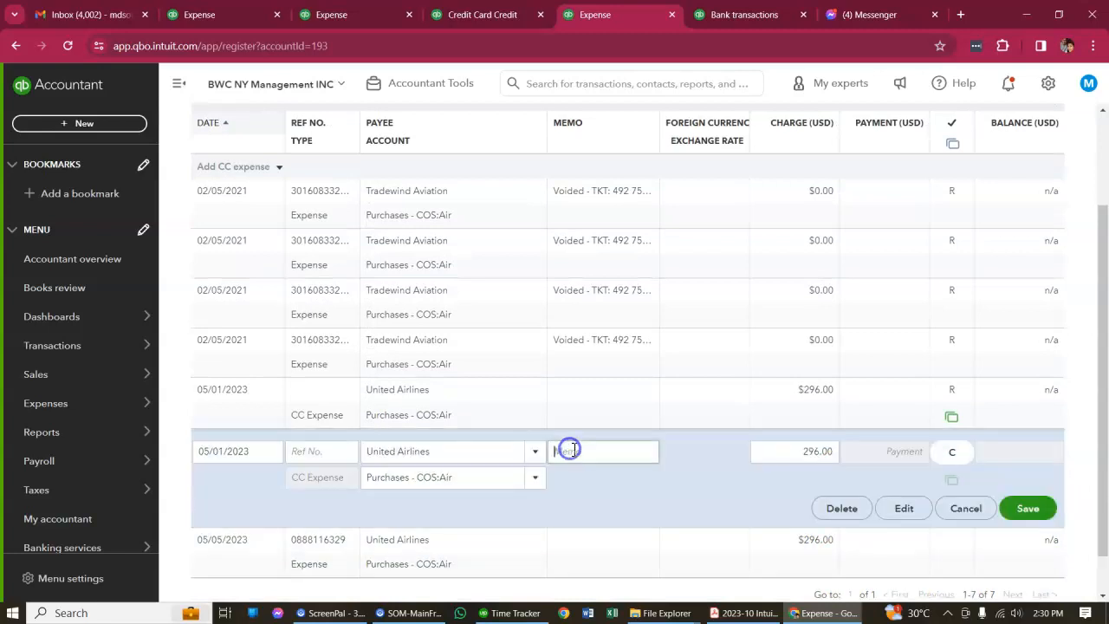
pyautogui.click(904, 509)
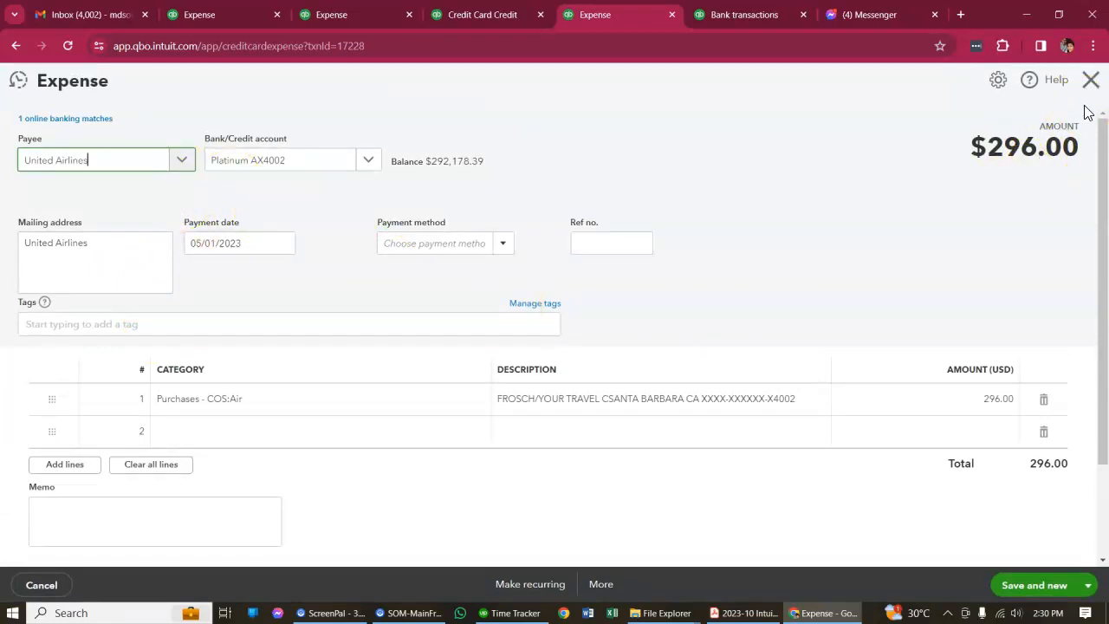
pyautogui.click(1092, 80)
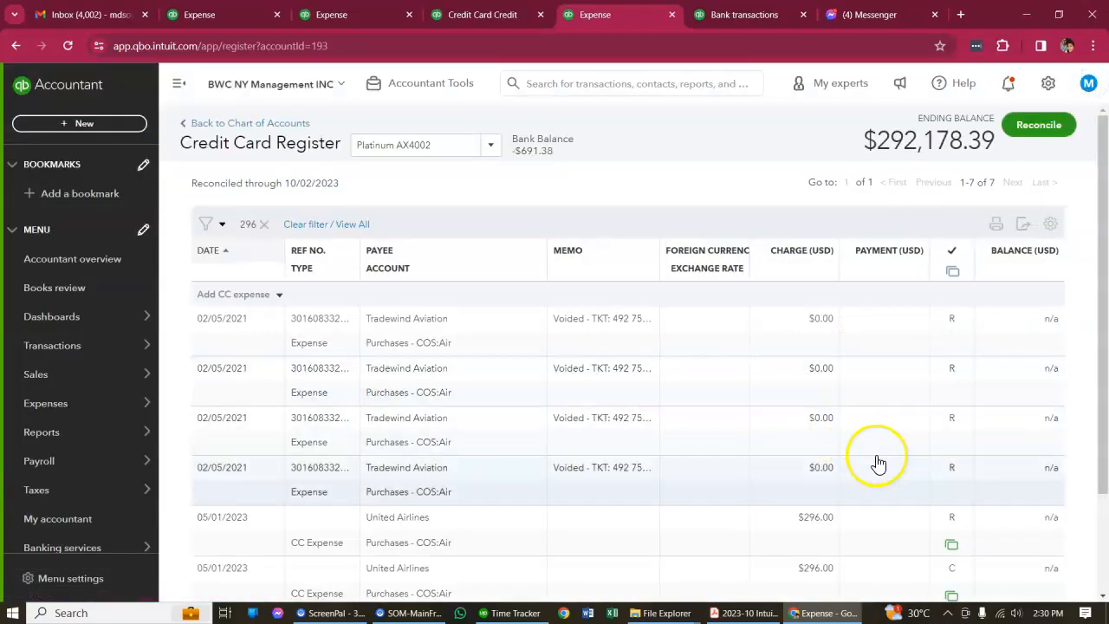
pyautogui.scroll(-2, 876, 460)
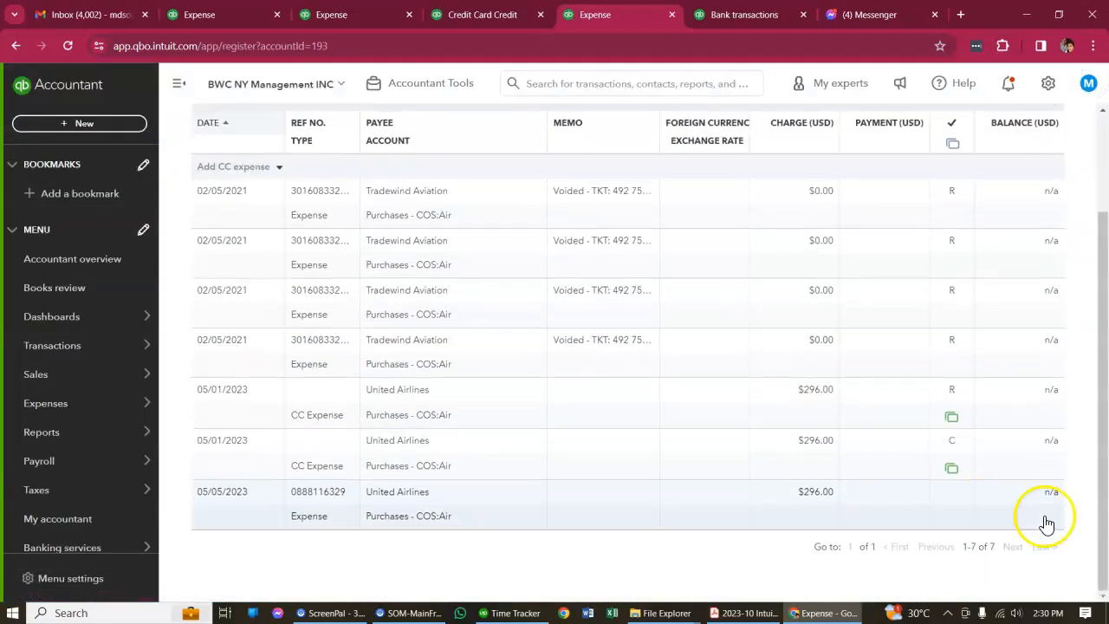
pyautogui.click(606, 464)
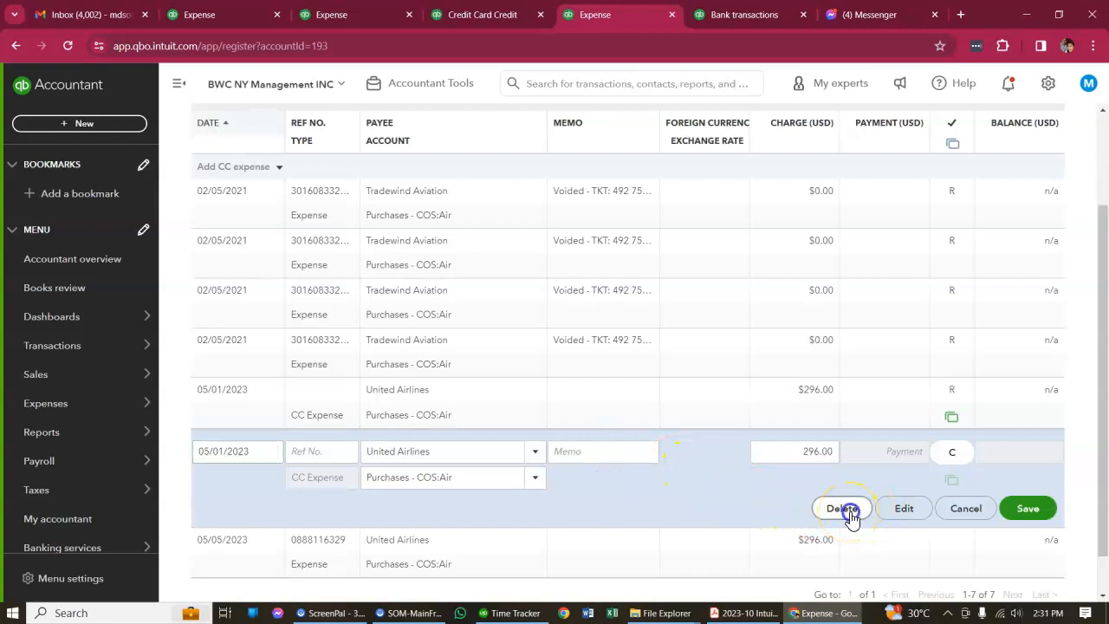
pyautogui.click(845, 510)
pyautogui.click(427, 370)
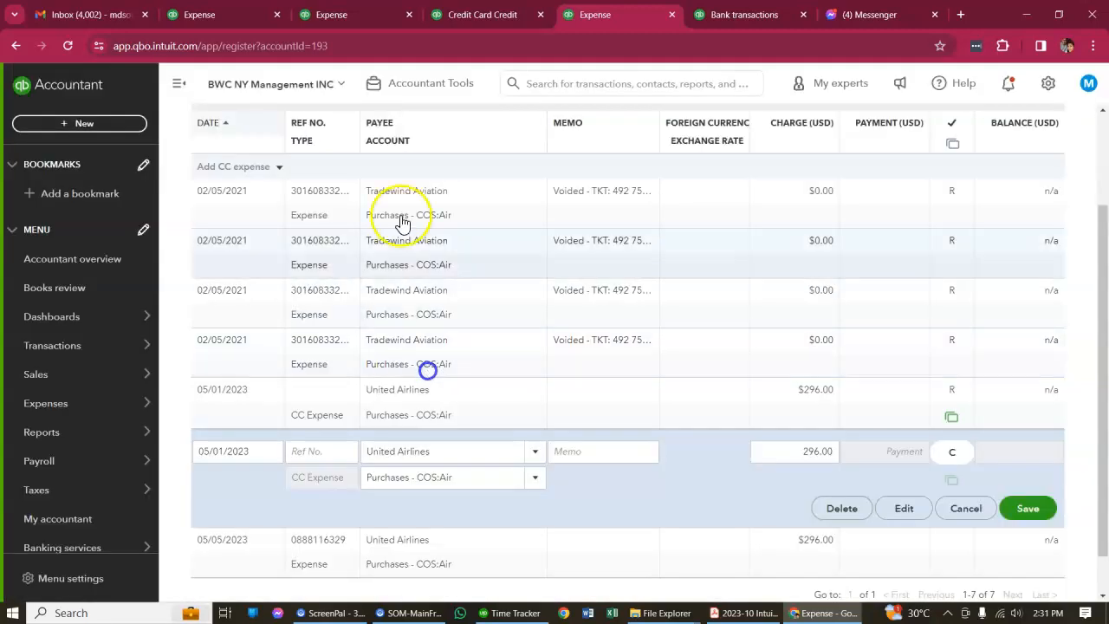
# Return to the Platinum AX4002 reconciliation and locate the cleared 05/01/2023 United Airlines charge of 296.00 in the list
pyautogui.click(363, 15)
pyautogui.click(235, 15)
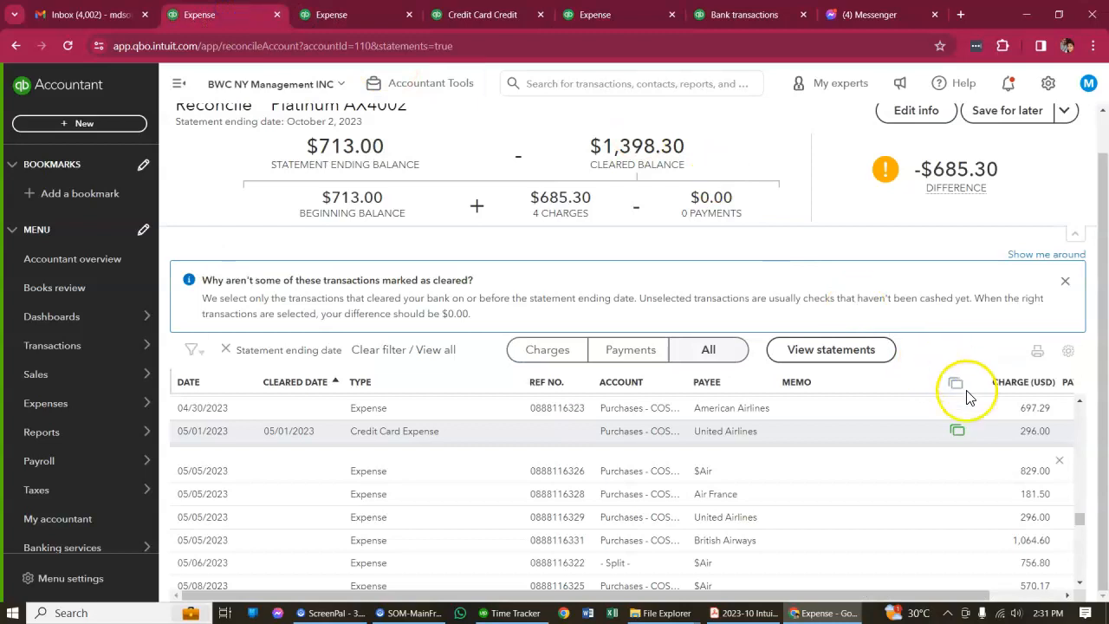
pyautogui.scroll(10, 758, 447)
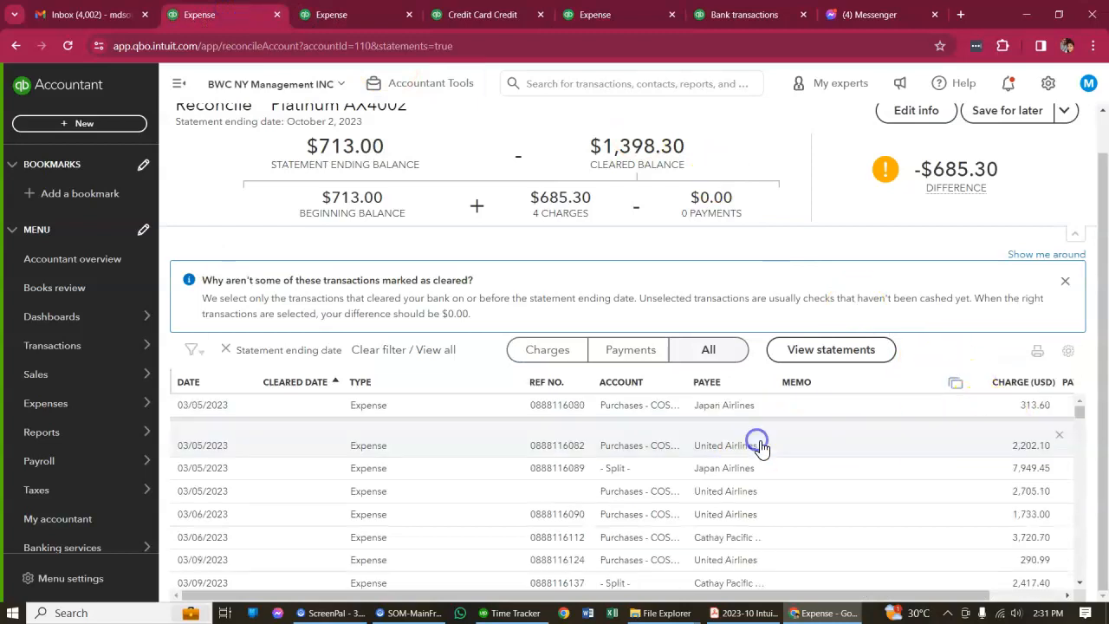
pyautogui.scroll(2, 867, 478)
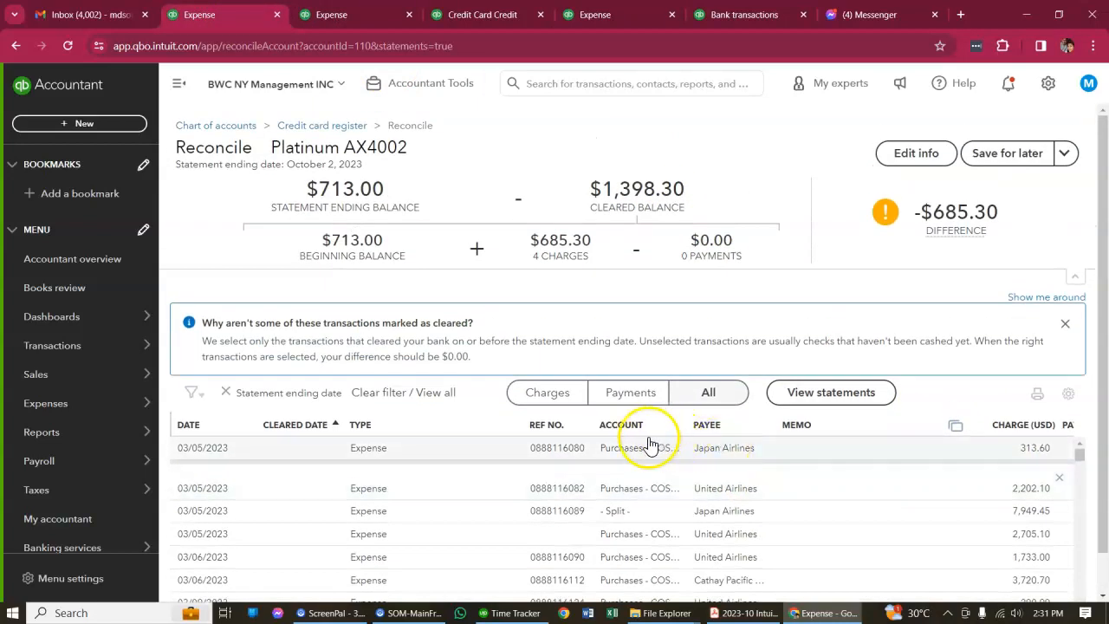
pyautogui.scroll(-7, 806, 482)
pyautogui.scroll(-3, 822, 485)
pyautogui.scroll(-1, 838, 335)
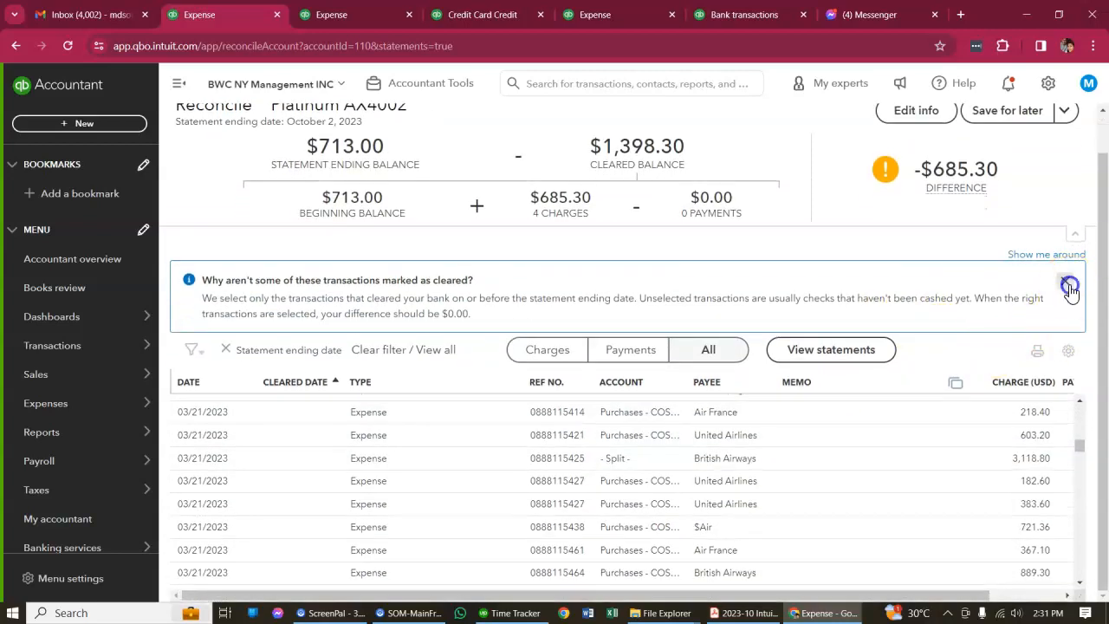
pyautogui.scroll(-6, 849, 485)
pyautogui.scroll(-3, 849, 482)
pyautogui.scroll(2, 830, 488)
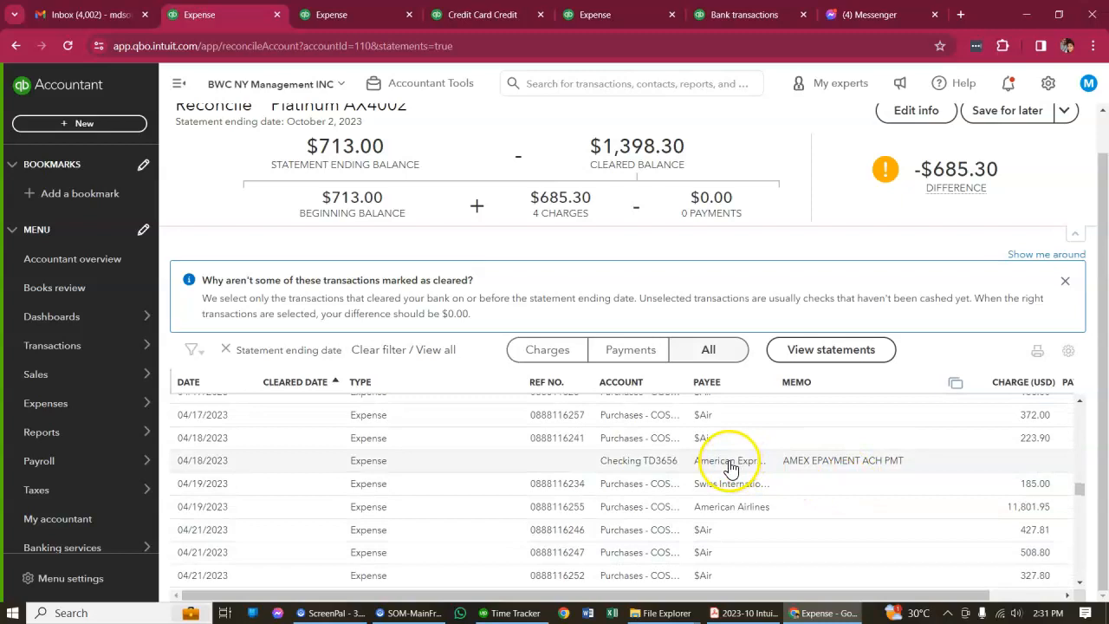
pyautogui.scroll(8, 730, 468)
pyautogui.scroll(8, 757, 471)
pyautogui.scroll(5, 766, 455)
pyautogui.scroll(-2, 788, 322)
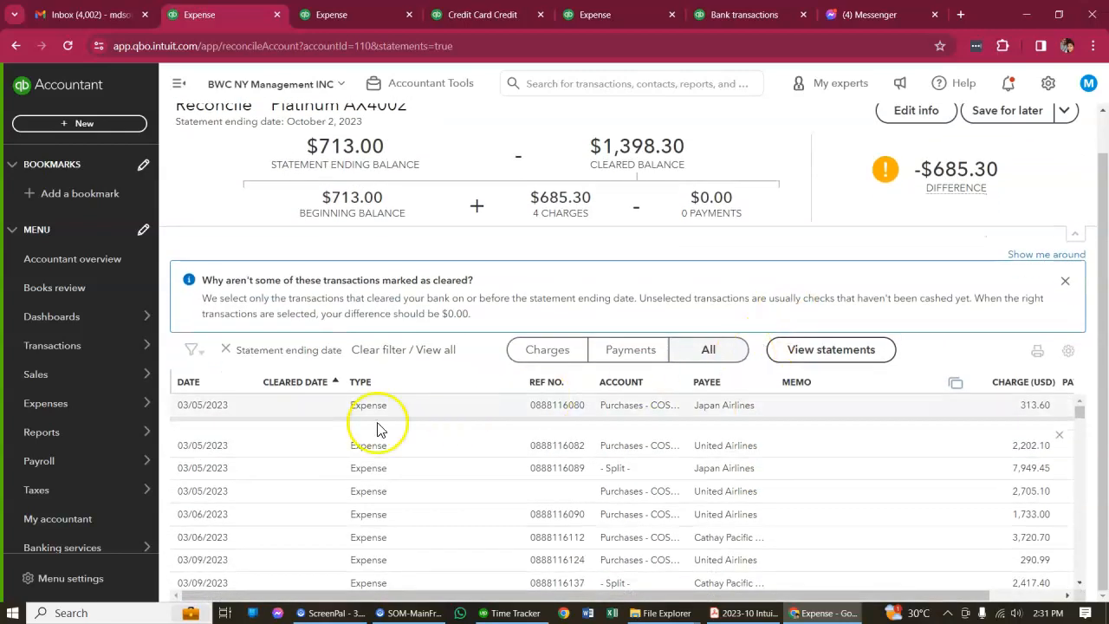
pyautogui.scroll(-5, 470, 471)
pyautogui.scroll(-10, 512, 477)
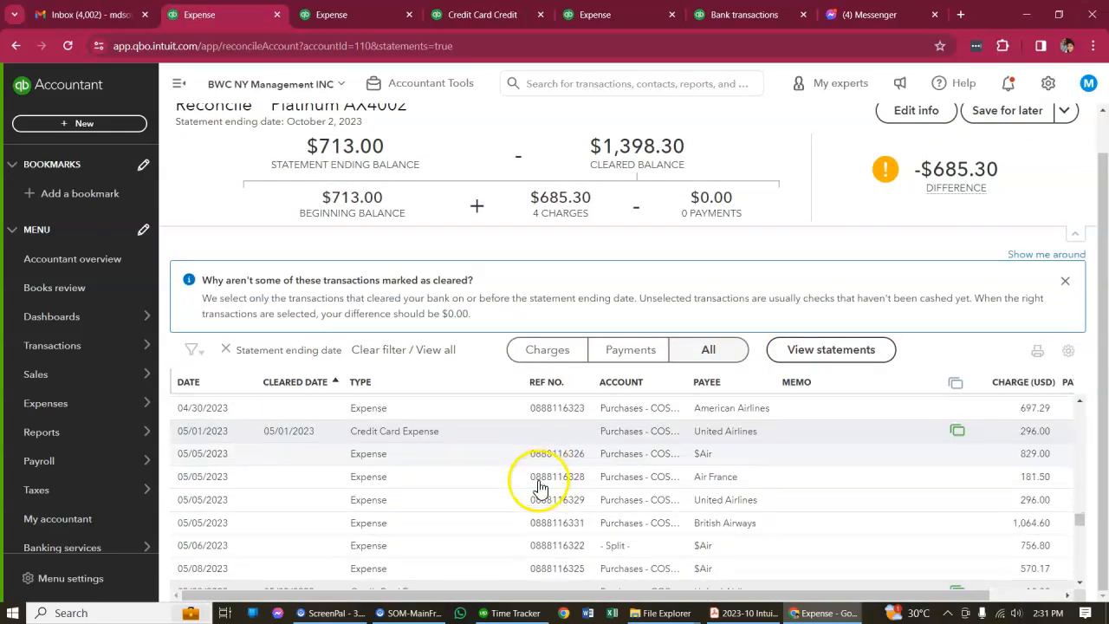
# Delete the cleared 05/01/2023 United Airlines credit card expense of 296.00 from the reconciliation list
pyautogui.click(541, 433)
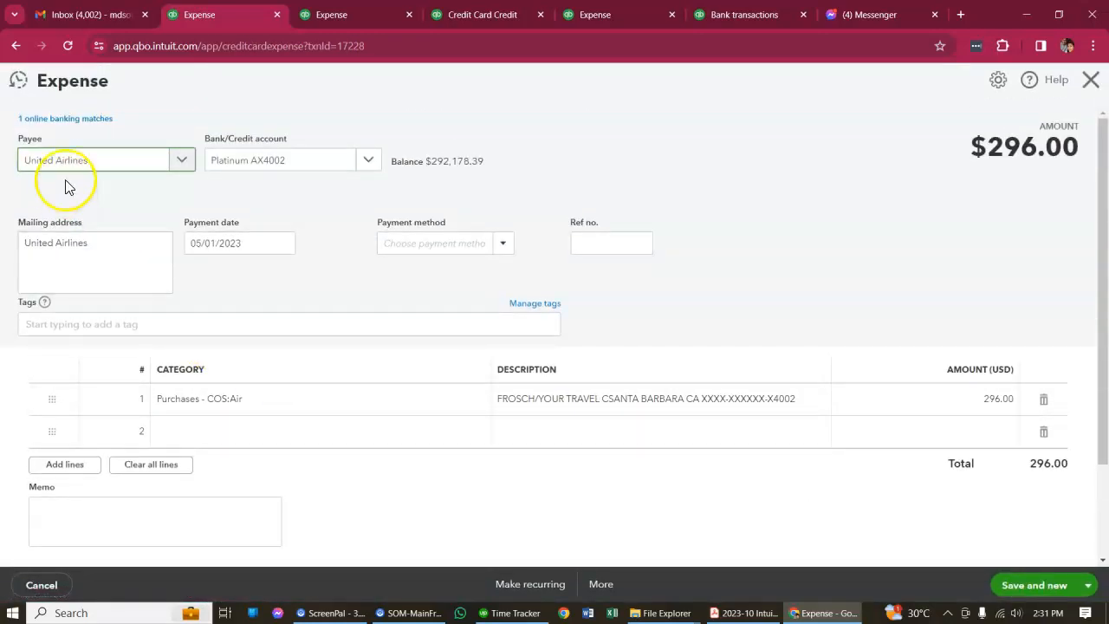
pyautogui.click(601, 585)
pyautogui.click(562, 487)
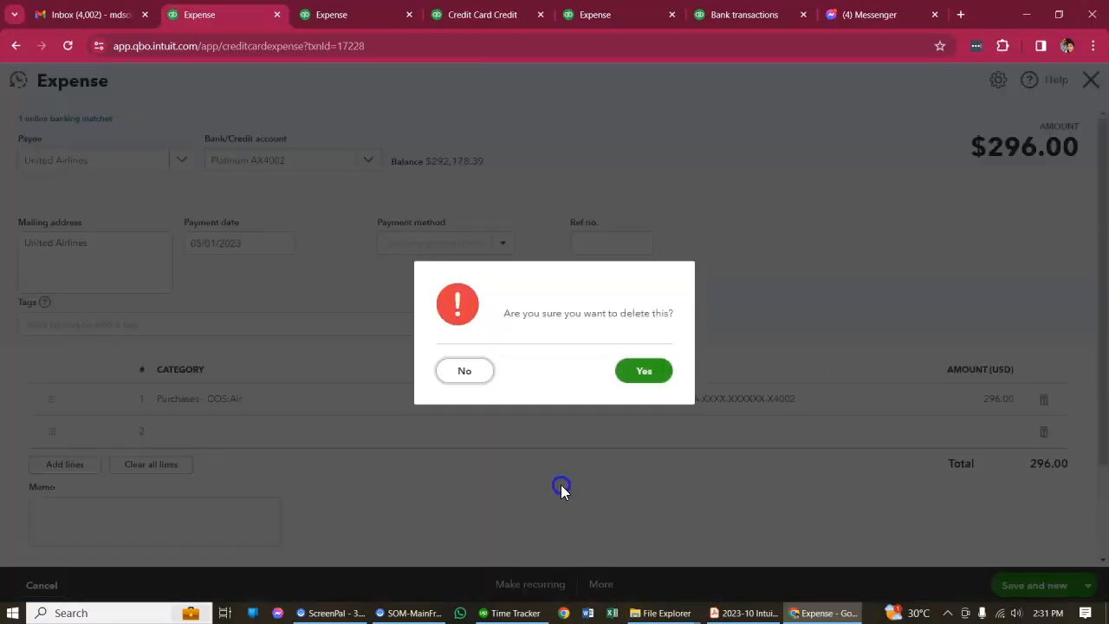
pyautogui.click(643, 374)
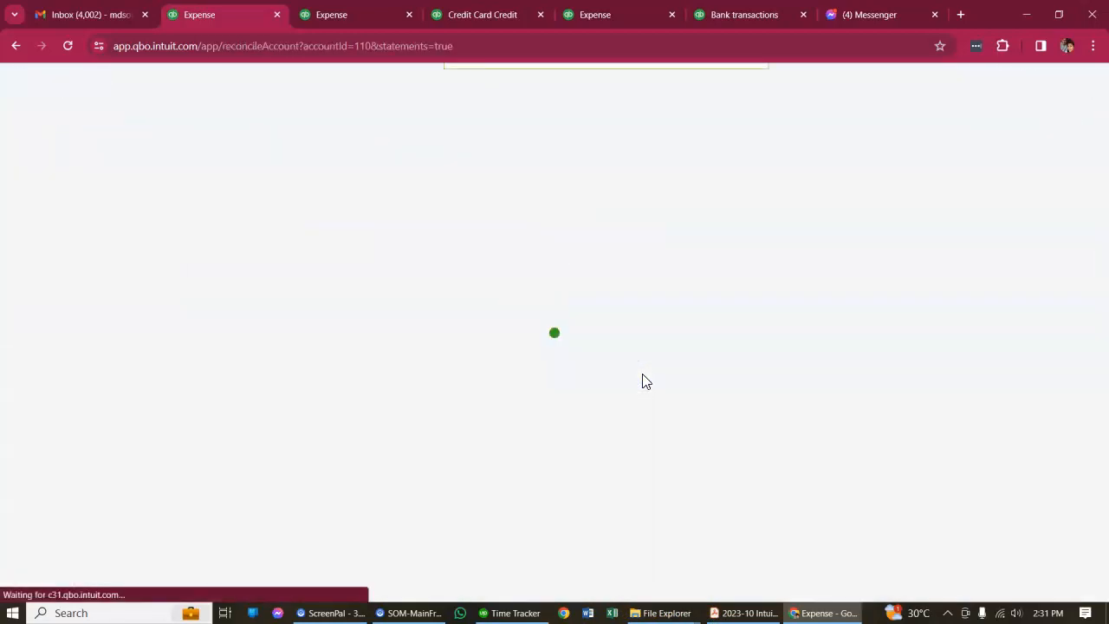
# Look through the refreshed reconciliation list and search the page for 296
pyautogui.scroll(-4, 666, 450)
pyautogui.scroll(-10, 672, 459)
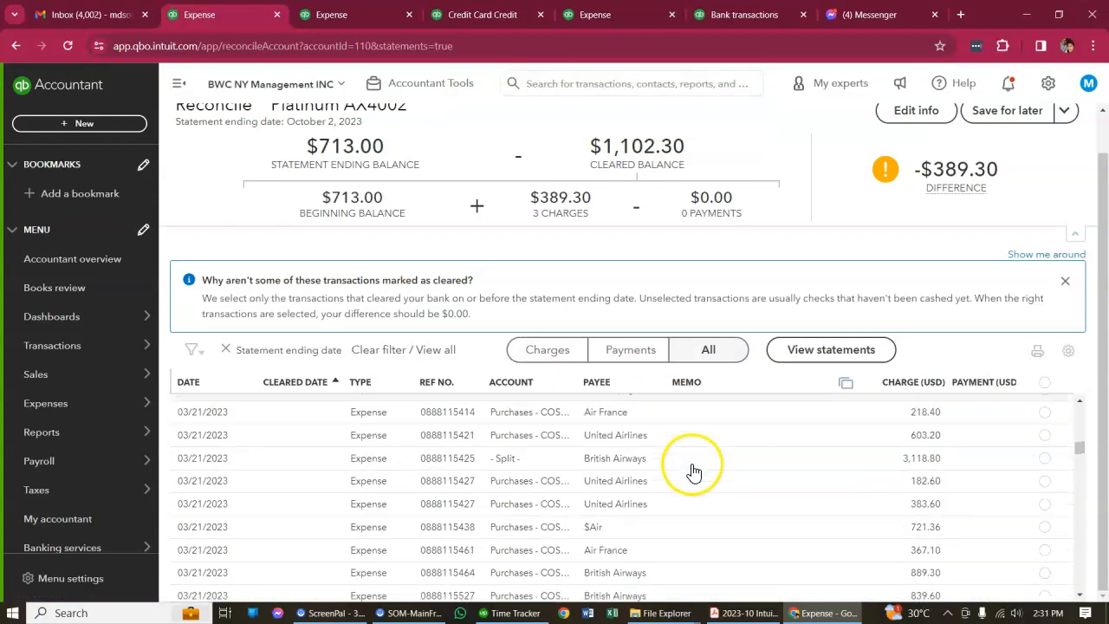
pyautogui.scroll(-8, 694, 471)
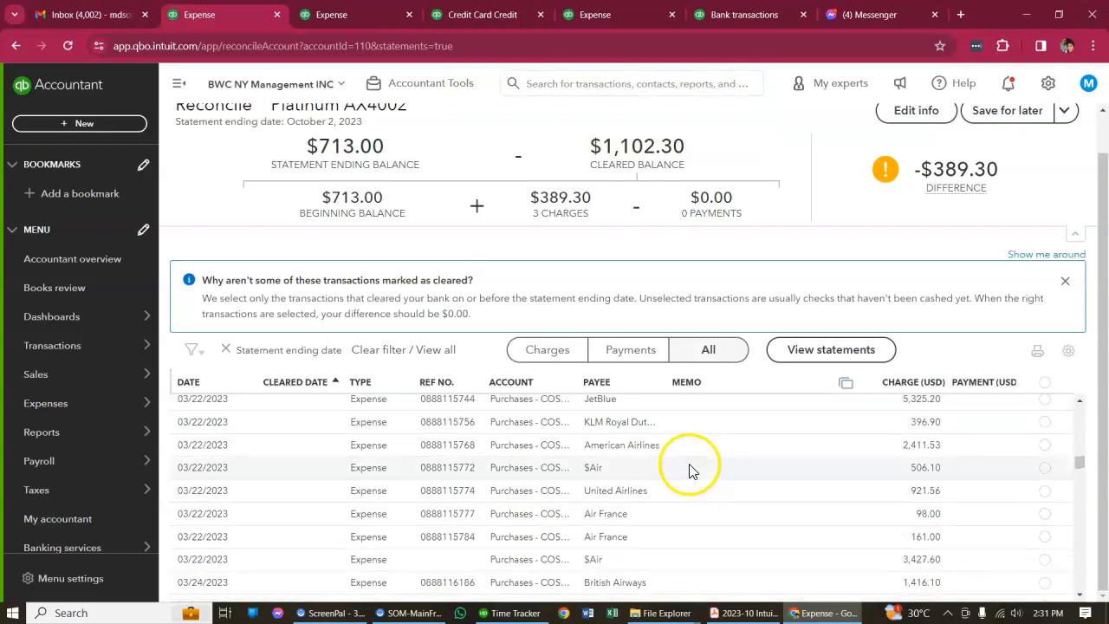
pyautogui.scroll(-5, 690, 471)
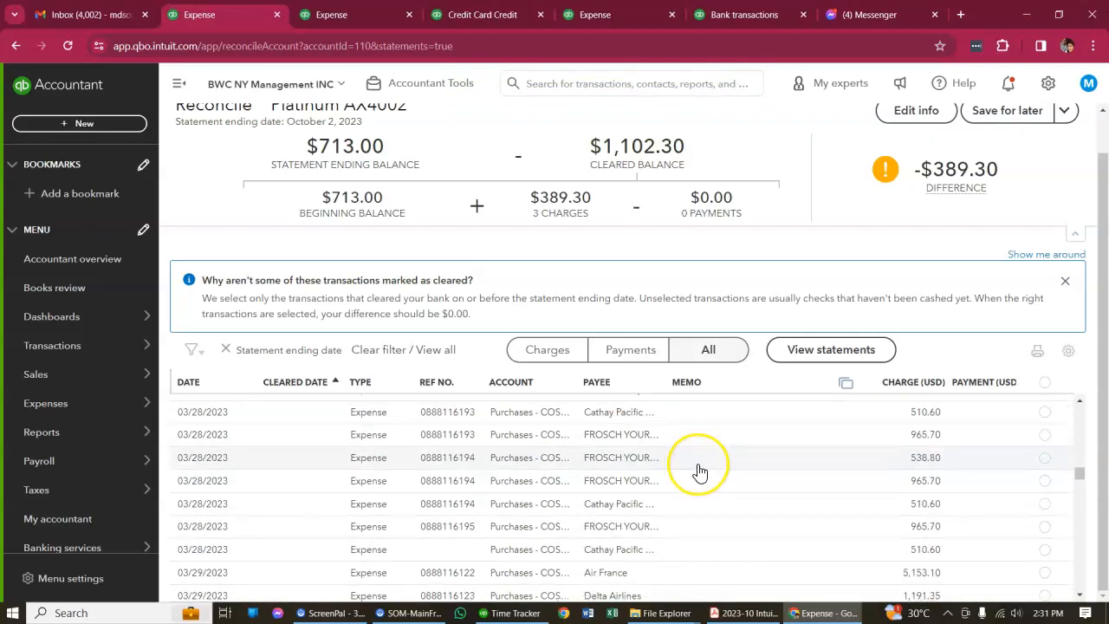
pyautogui.hotkey('ctrl', 'f')
pyautogui.write('296')
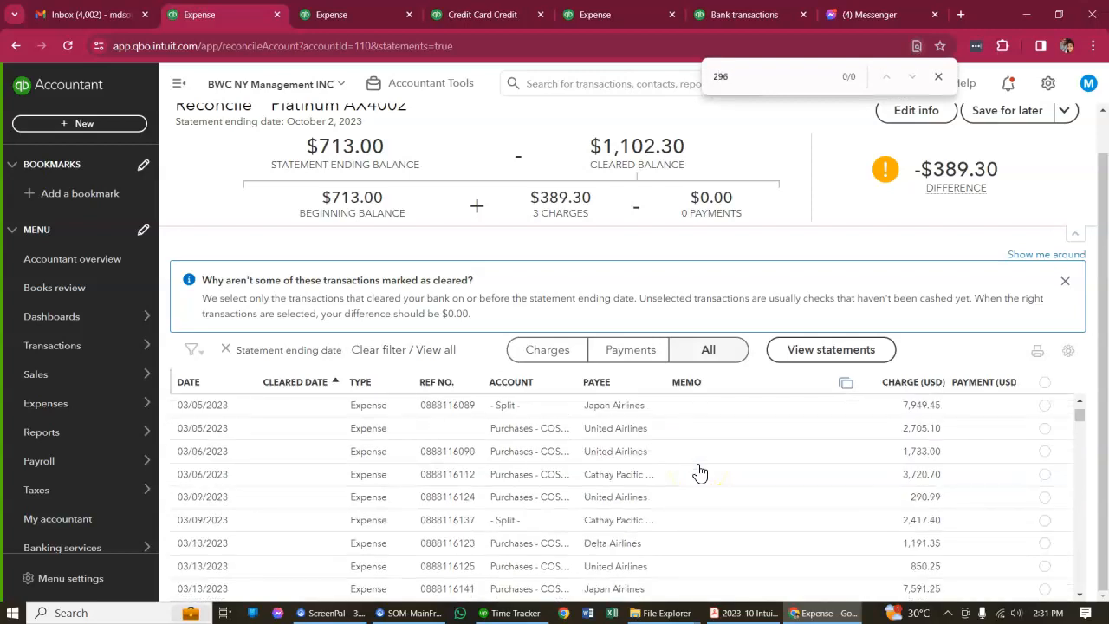
# Check the 296.00 transaction search results and look at the bank transactions page
pyautogui.hotkey('ctrl', 'Tab')
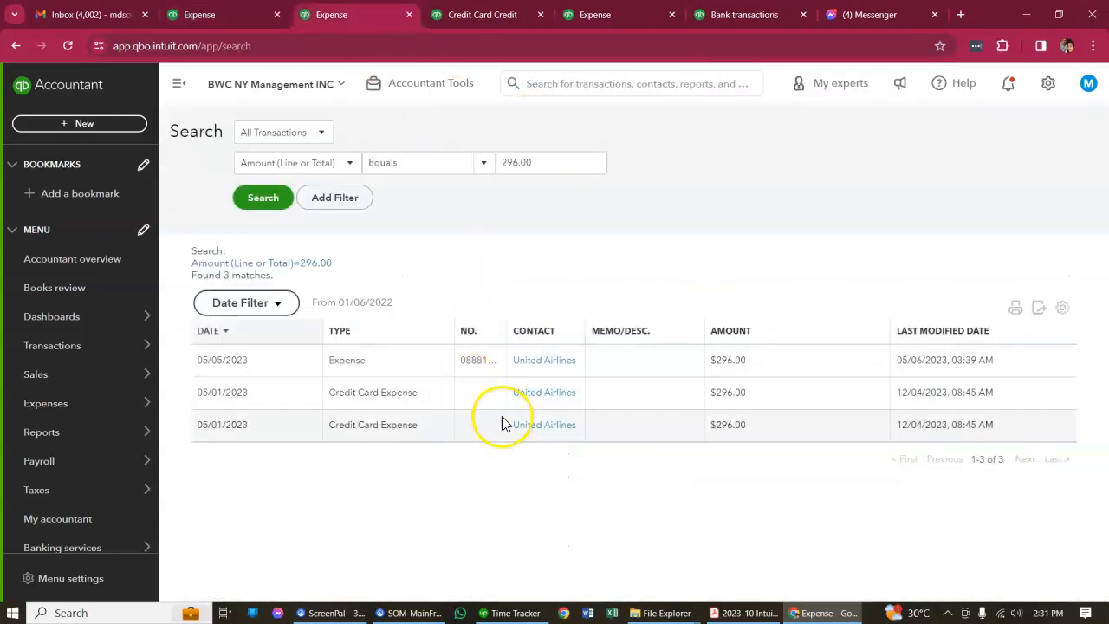
pyautogui.hotkey('ctrl', 'Tab')
pyautogui.click(219, 15)
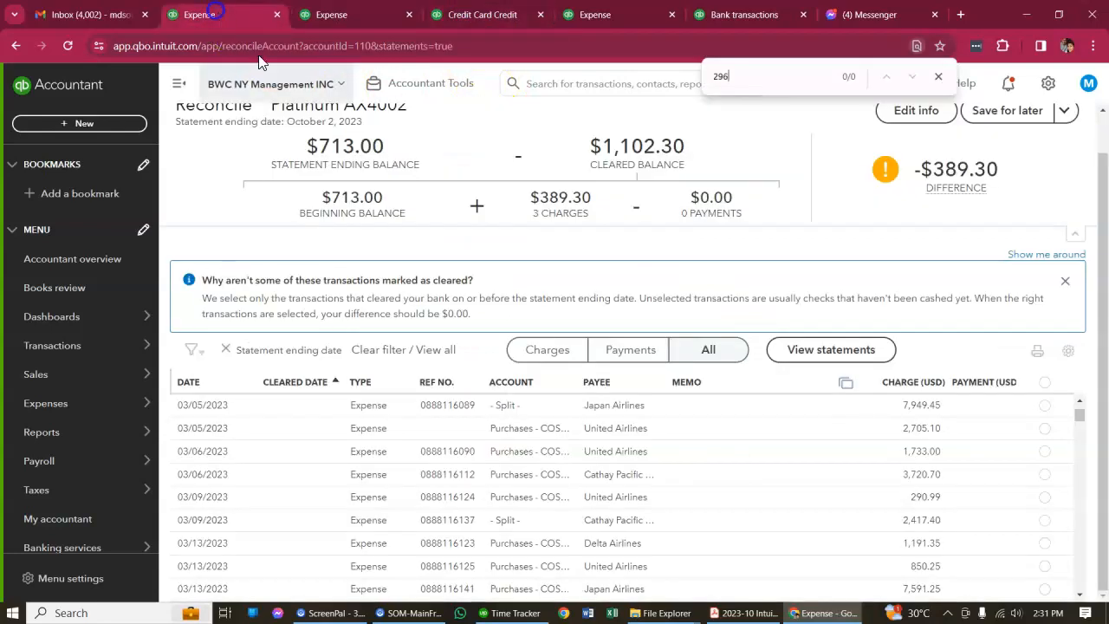
pyautogui.click(743, 15)
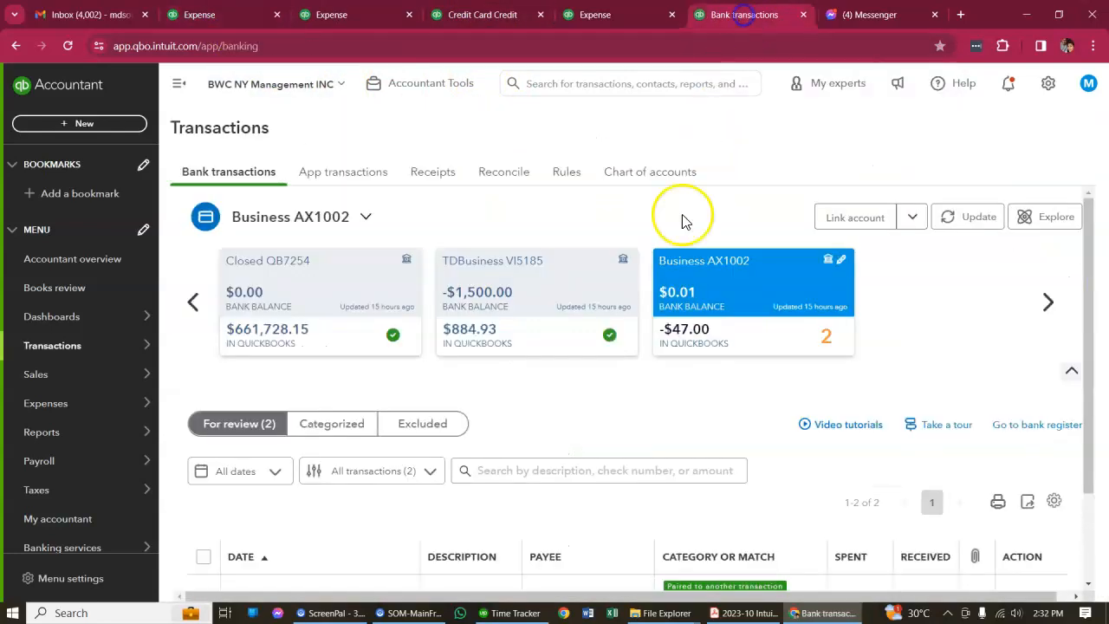
pyautogui.scroll(-1, 598, 408)
# Review the 05/05/2023 United Airlines expense from the credit card register, close it and check the refreshed 296 entries
pyautogui.click(618, 15)
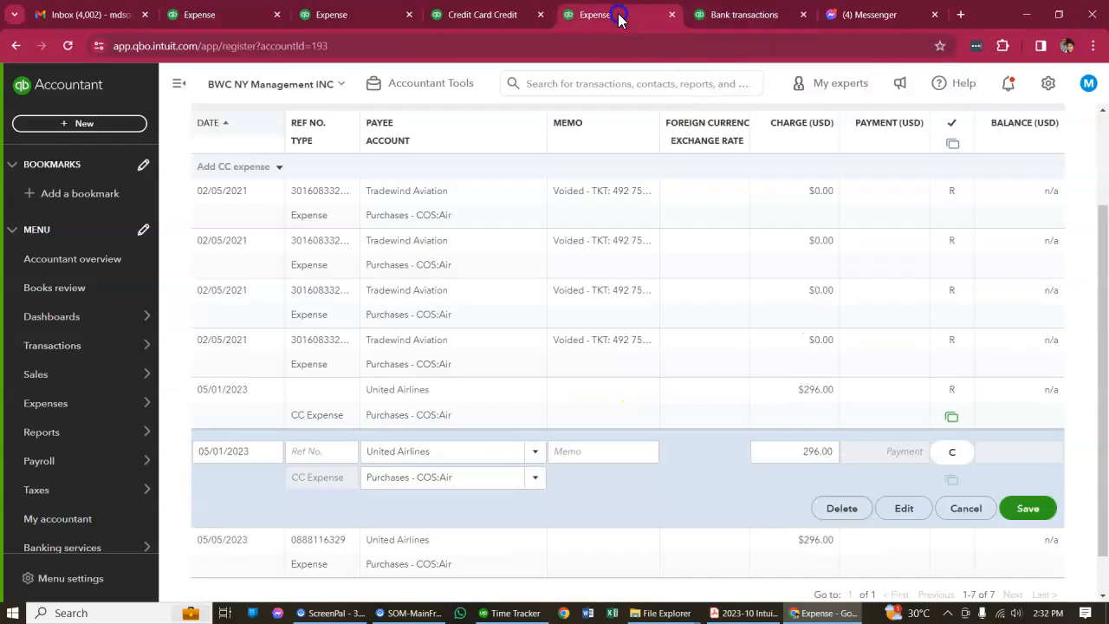
pyautogui.scroll(-1, 581, 460)
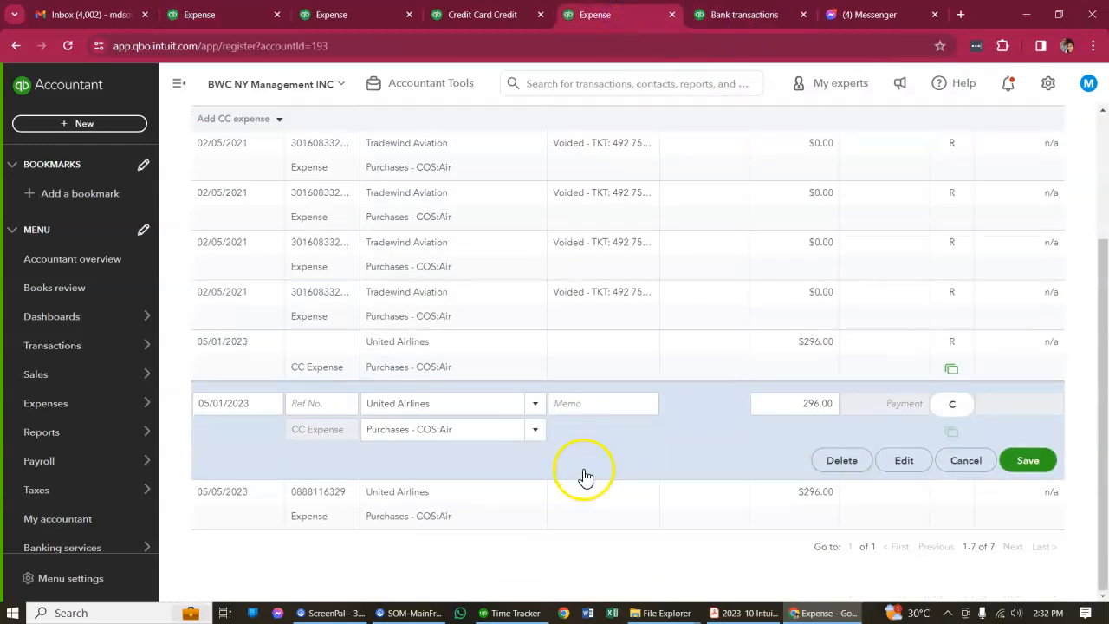
pyautogui.click(591, 515)
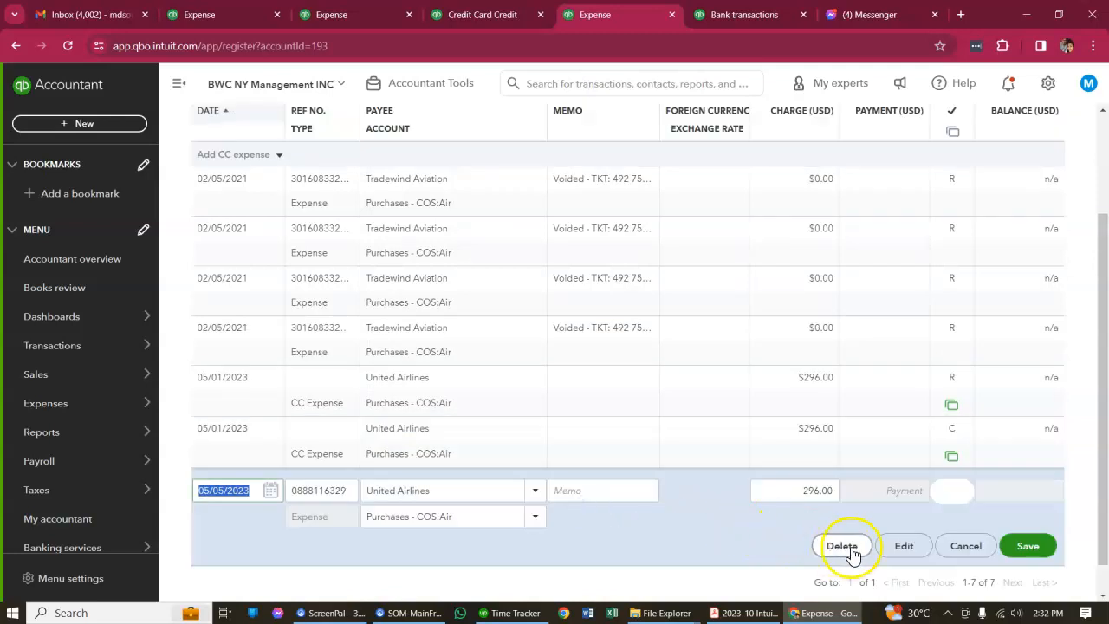
pyautogui.click(904, 545)
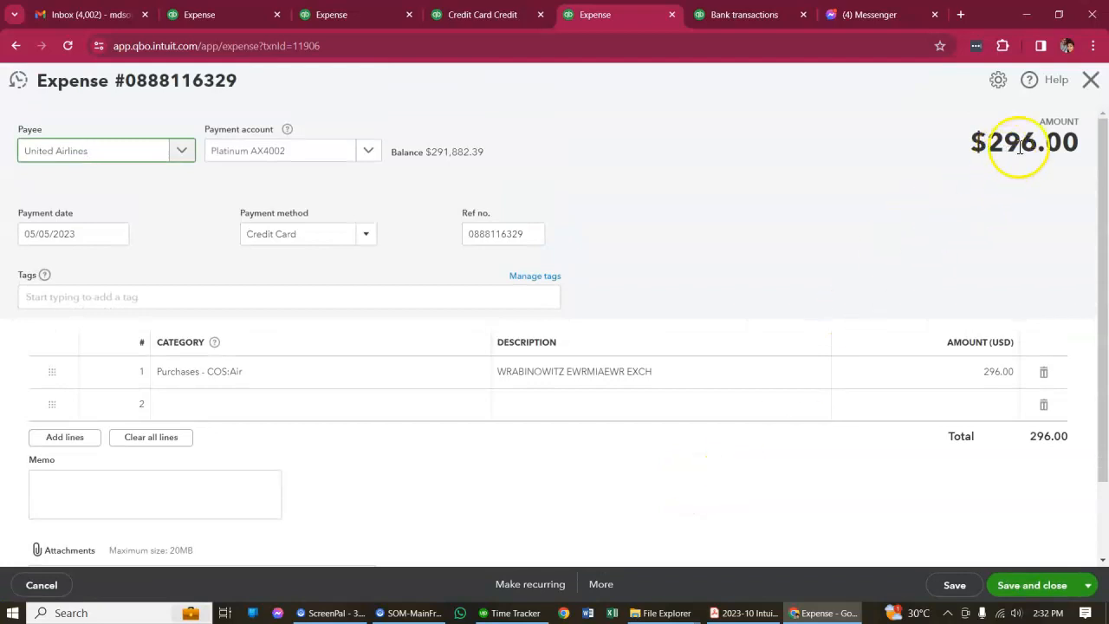
pyautogui.click(1090, 80)
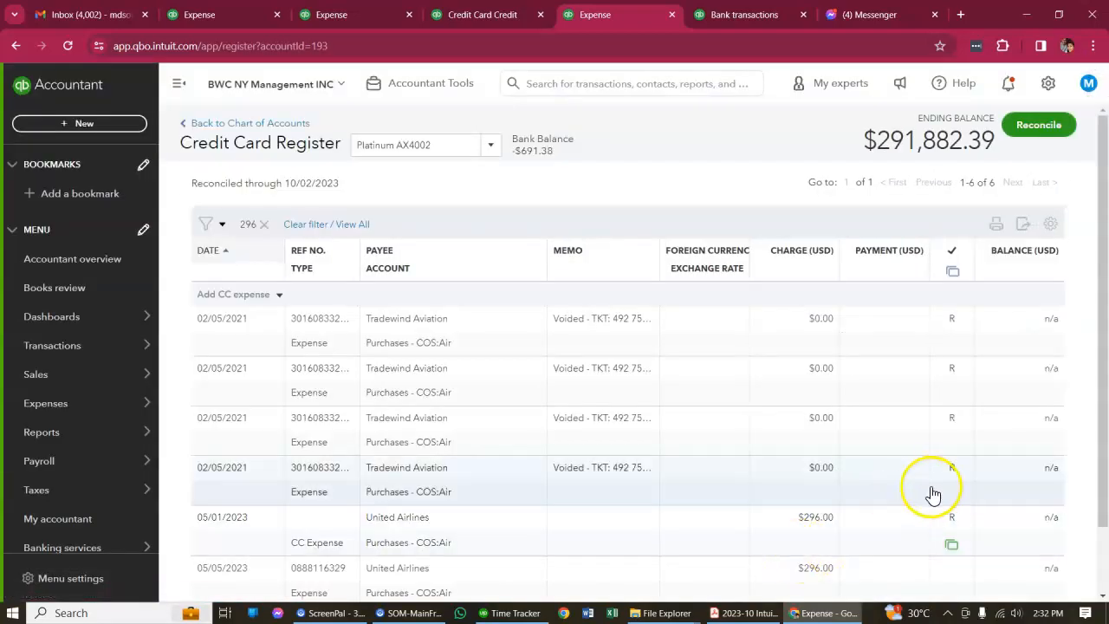
pyautogui.scroll(-2, 932, 494)
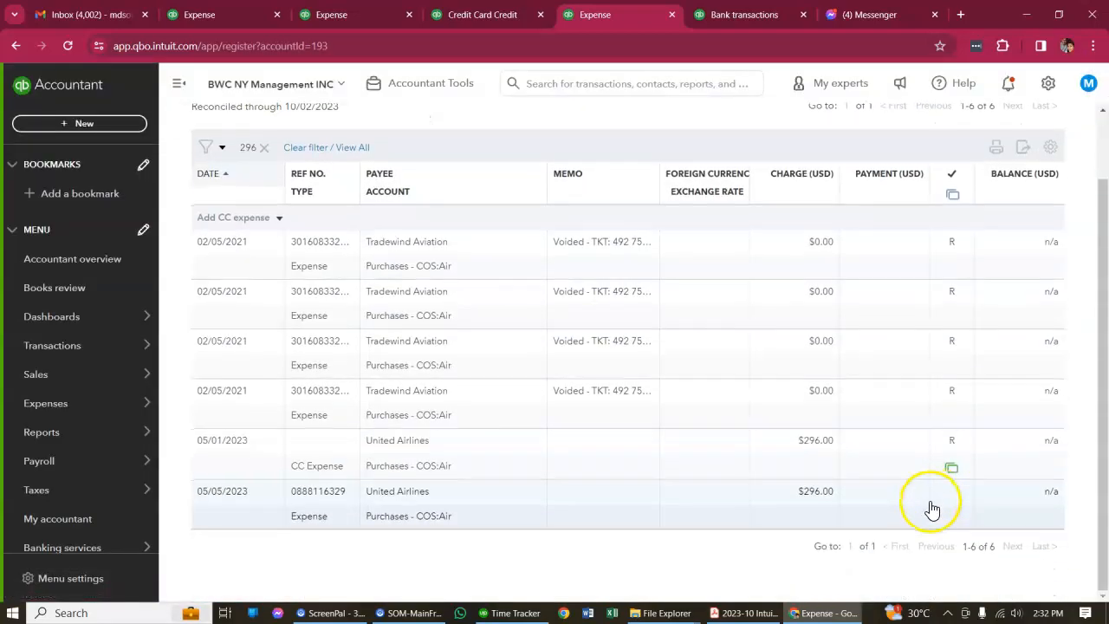
# Look through the Platinum AX4002 reconciliation list from the April 2023 expenses to the early May United Airlines entries
pyautogui.click(229, 8)
pyautogui.scroll(-10, 1003, 564)
pyautogui.scroll(-8, 1073, 549)
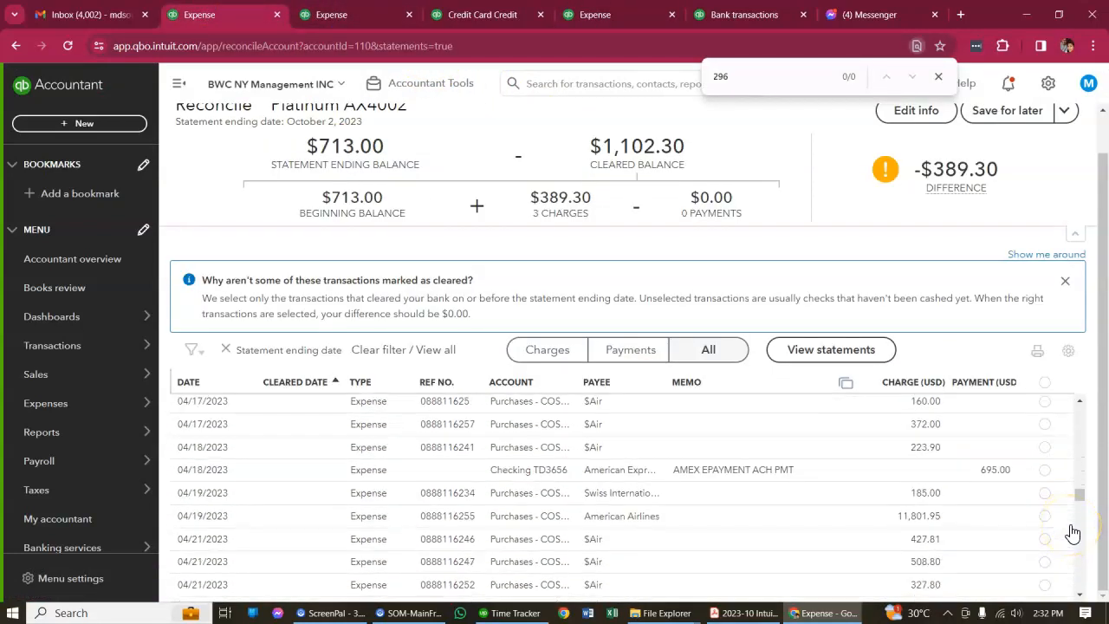
pyautogui.scroll(-3, 1073, 532)
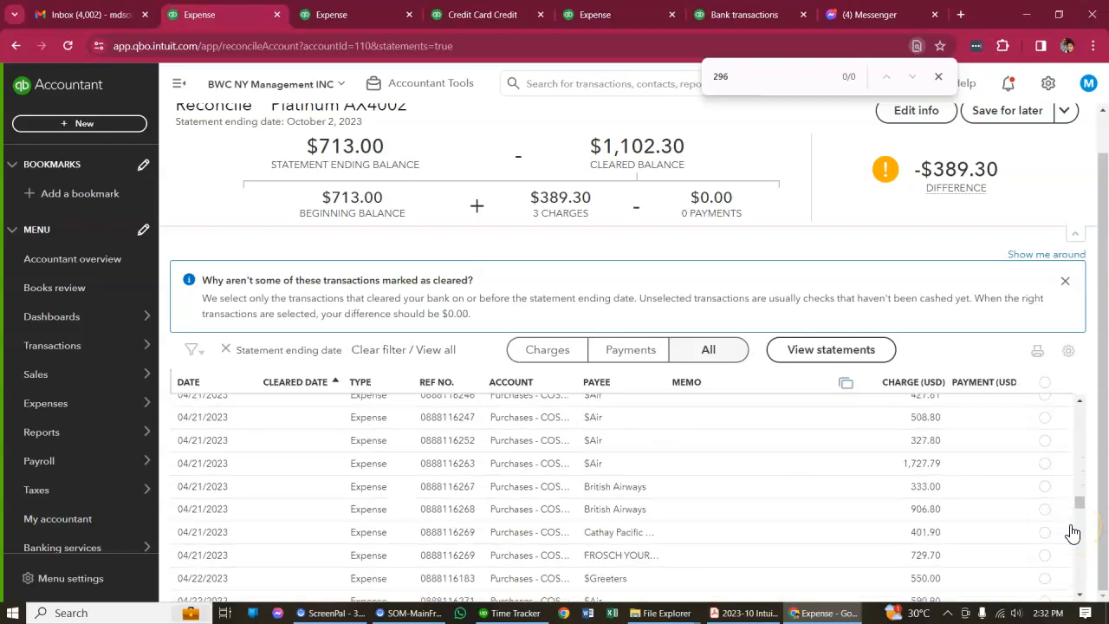
pyautogui.scroll(6, 1070, 533)
pyautogui.scroll(-10, 919, 491)
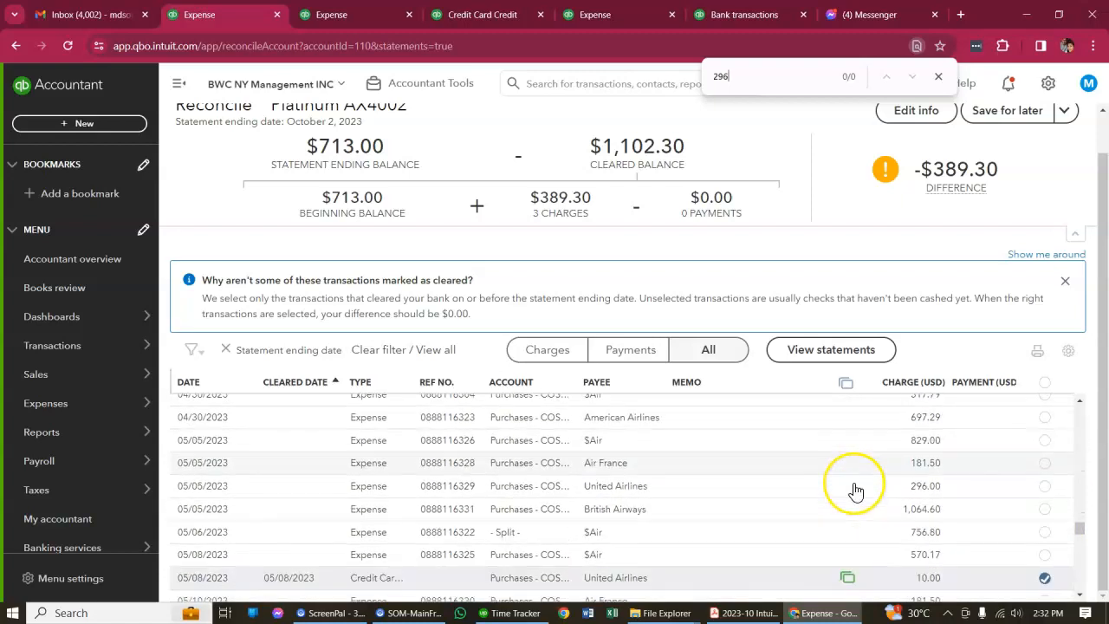
pyautogui.scroll(-1, 855, 491)
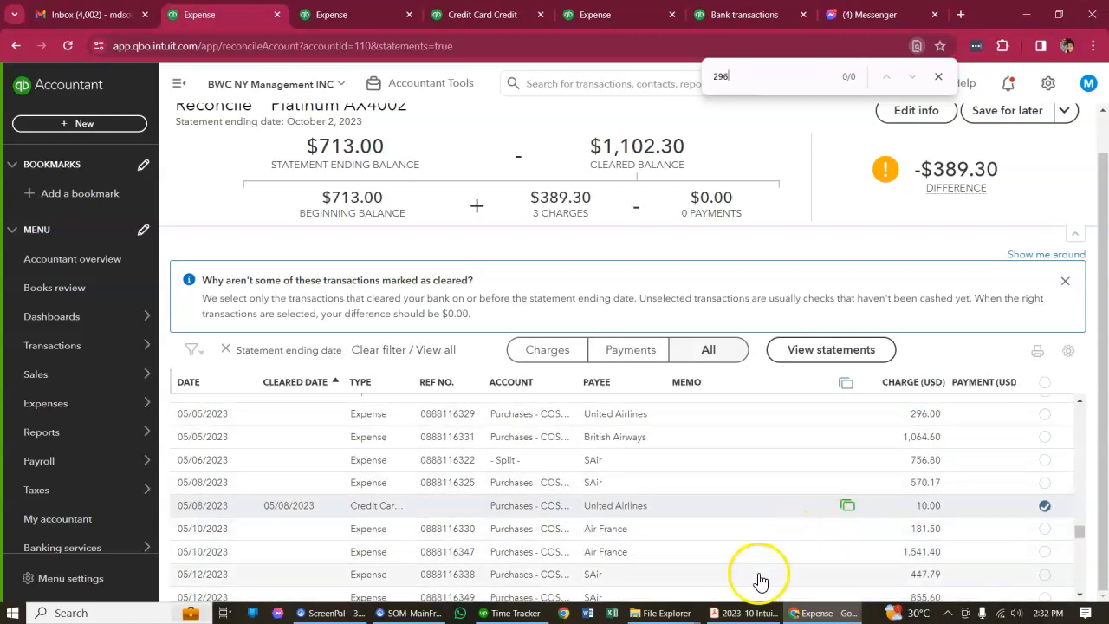
# Open the cleared 05/08/2023 United Airlines credit card expense of 10.00 from the reconciliation list, review its details and delete it
pyautogui.click(743, 512)
pyautogui.click(798, 487)
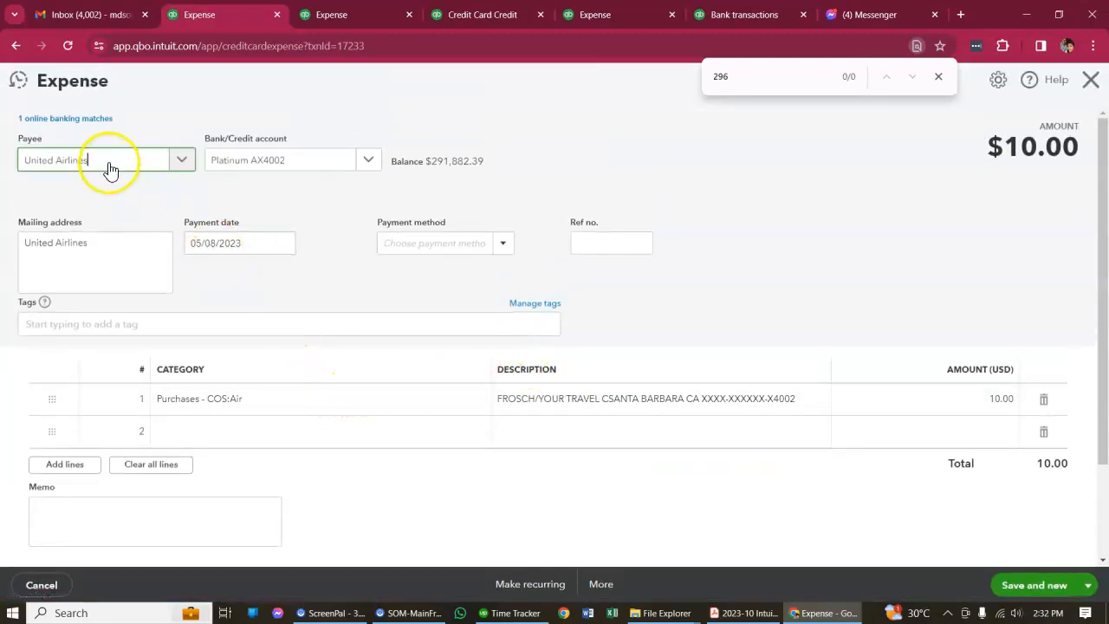
pyautogui.scroll(-1, 401, 401)
pyautogui.scroll(2, 141, 163)
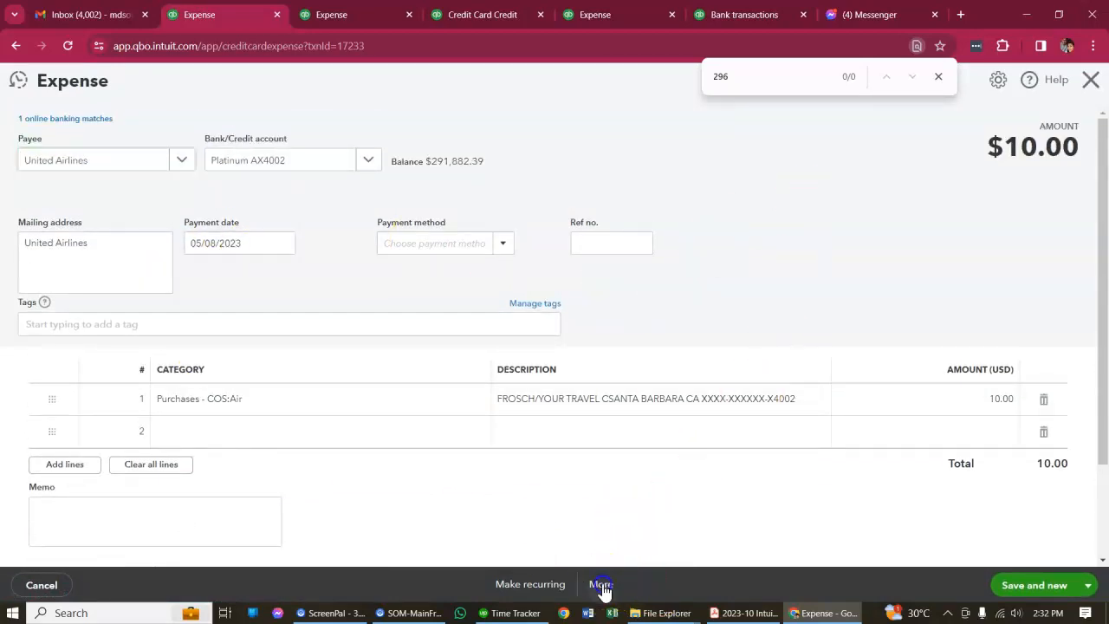
pyautogui.click(602, 585)
pyautogui.click(579, 489)
pyautogui.click(622, 389)
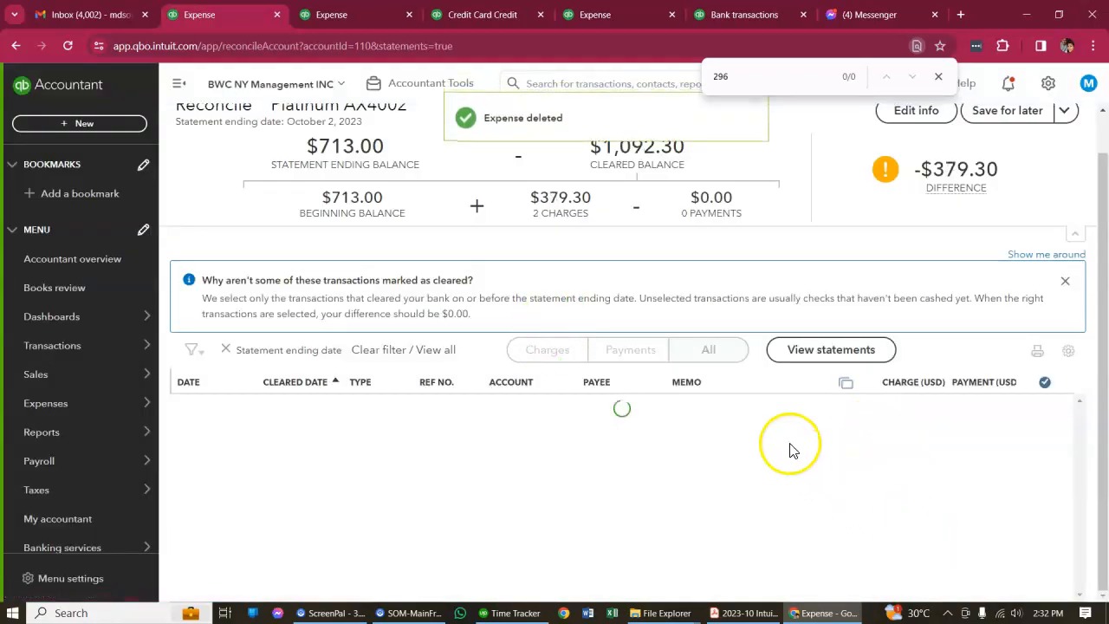
# Return to the bank transactions page and switch it to the American Express Credit Card - Platinum AX4002 account
pyautogui.click(730, 16)
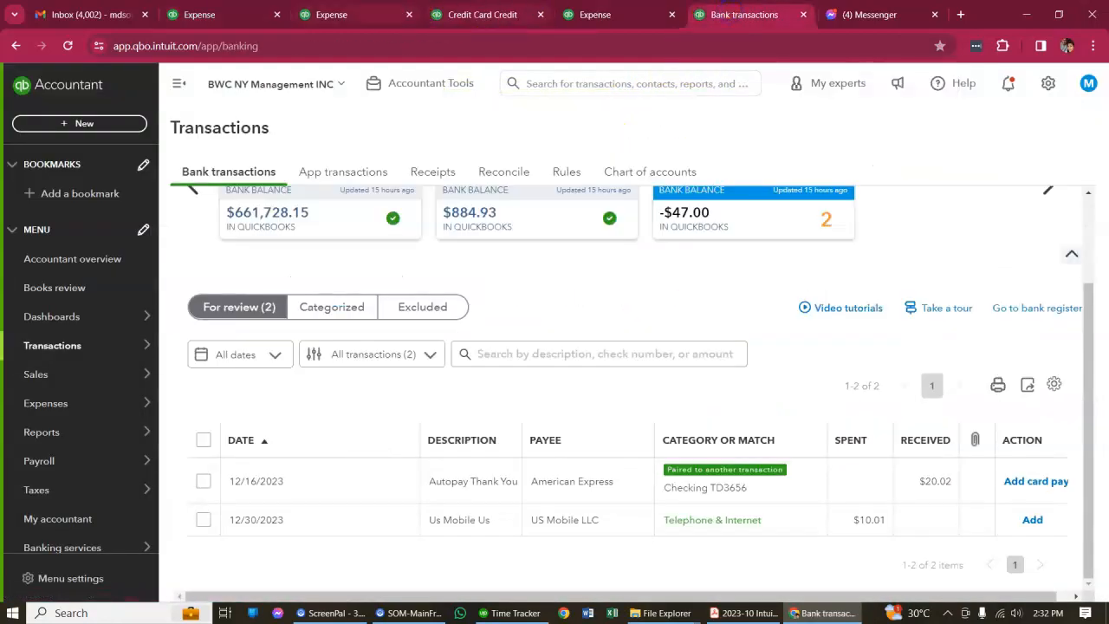
pyautogui.click(590, 12)
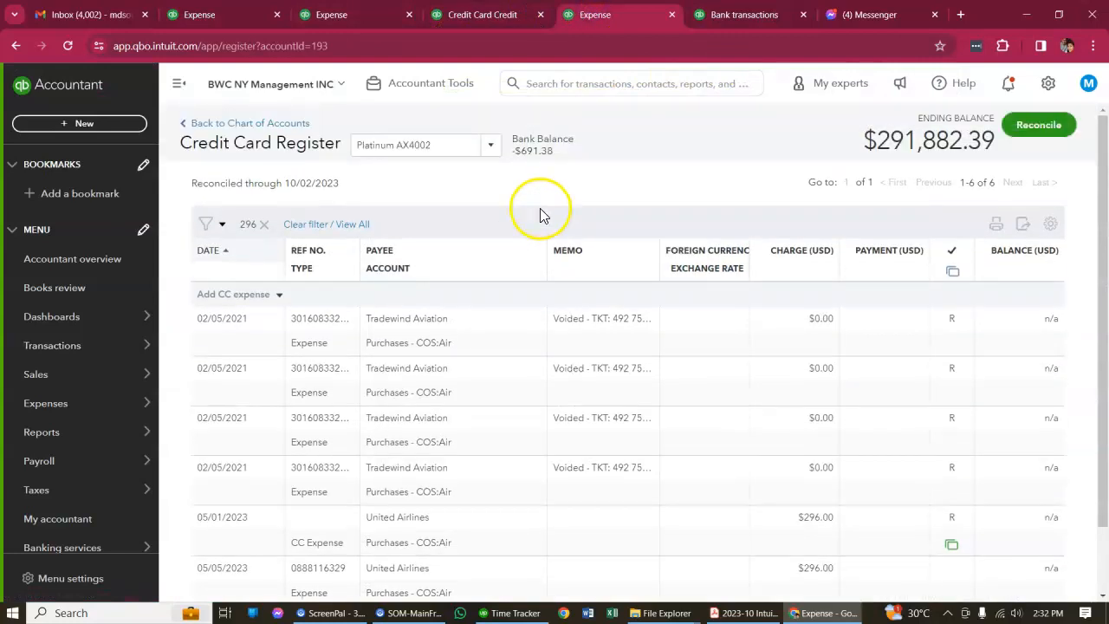
pyautogui.click(495, 16)
pyautogui.click(254, 15)
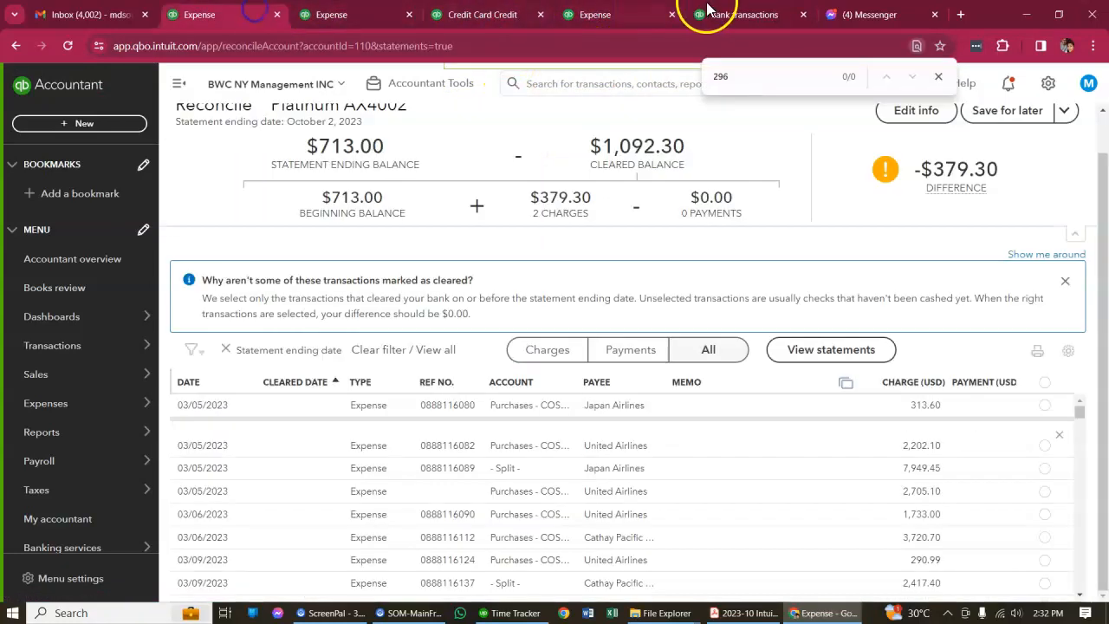
pyautogui.click(706, 14)
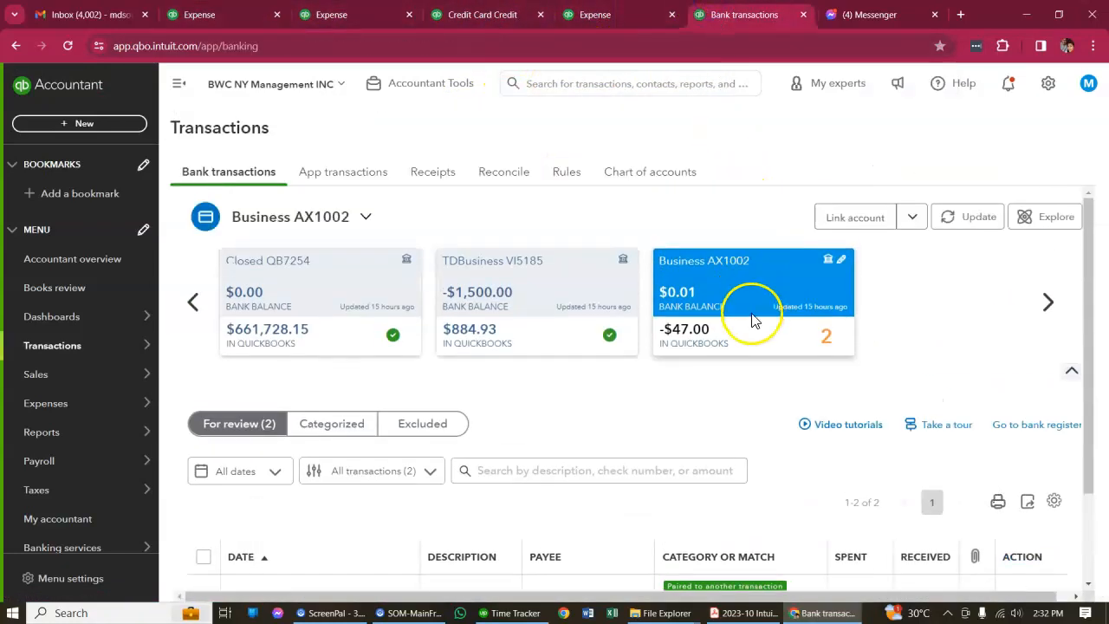
pyautogui.click(366, 217)
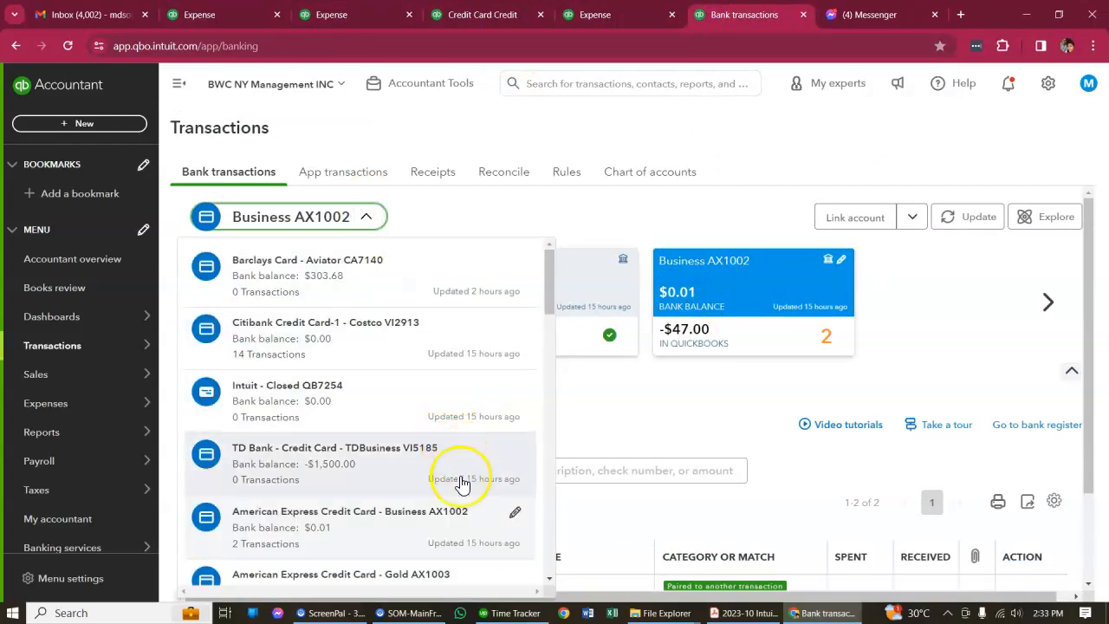
pyautogui.scroll(-2, 462, 483)
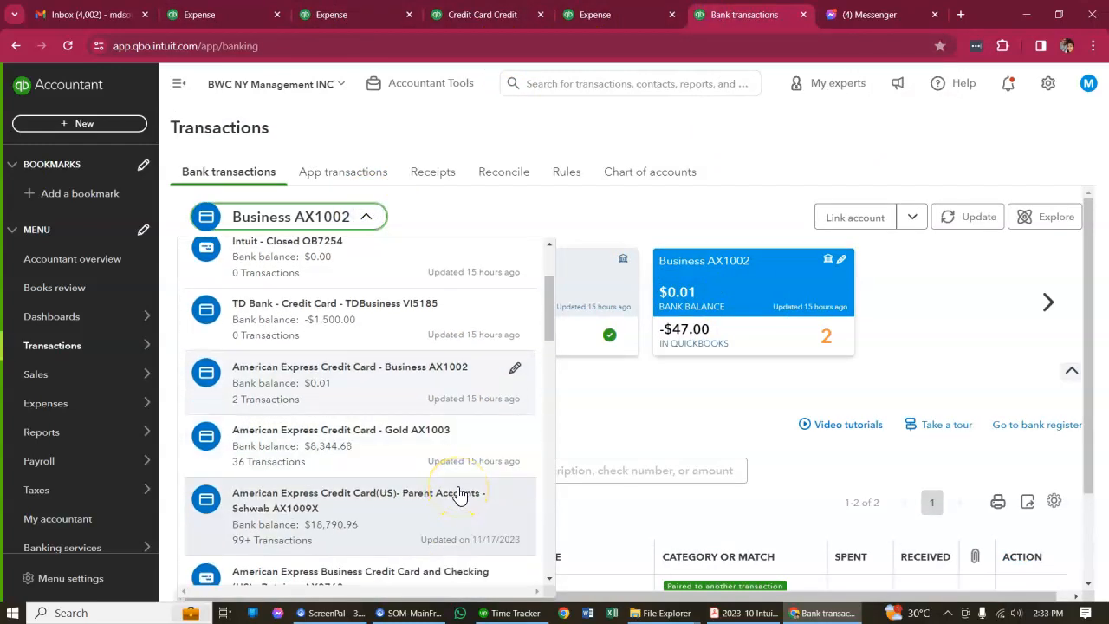
pyautogui.scroll(-5, 462, 497)
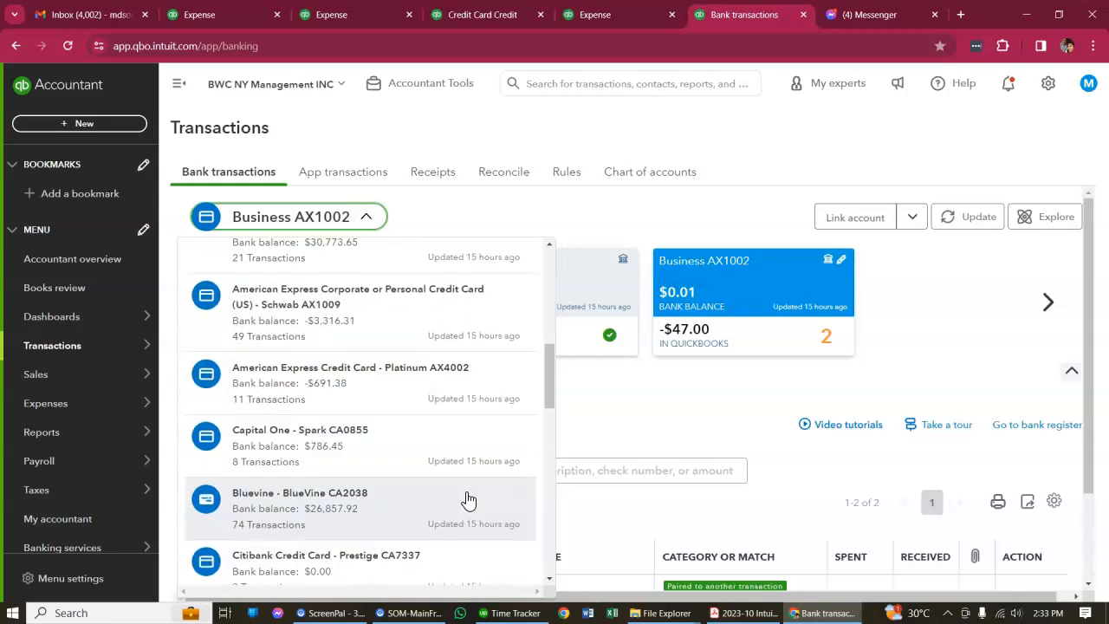
pyautogui.click(396, 397)
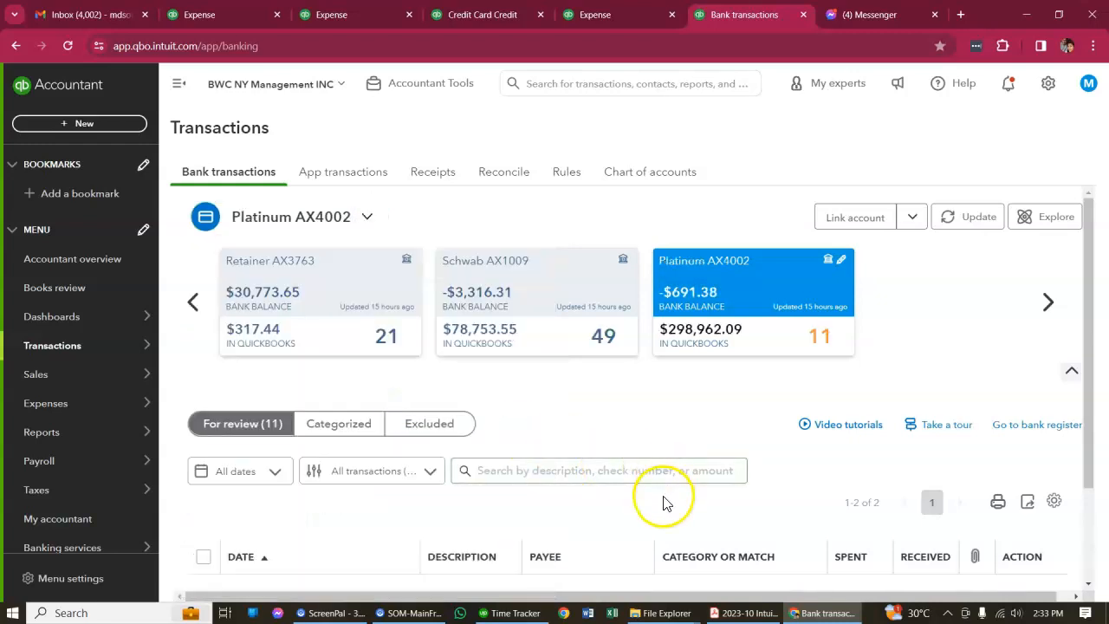
# Exclude the 05/01/2023 Frosch Your Travel transaction of $296.00 from the bank transactions for review
pyautogui.scroll(-1, 339, 375)
pyautogui.scroll(-2, 337, 382)
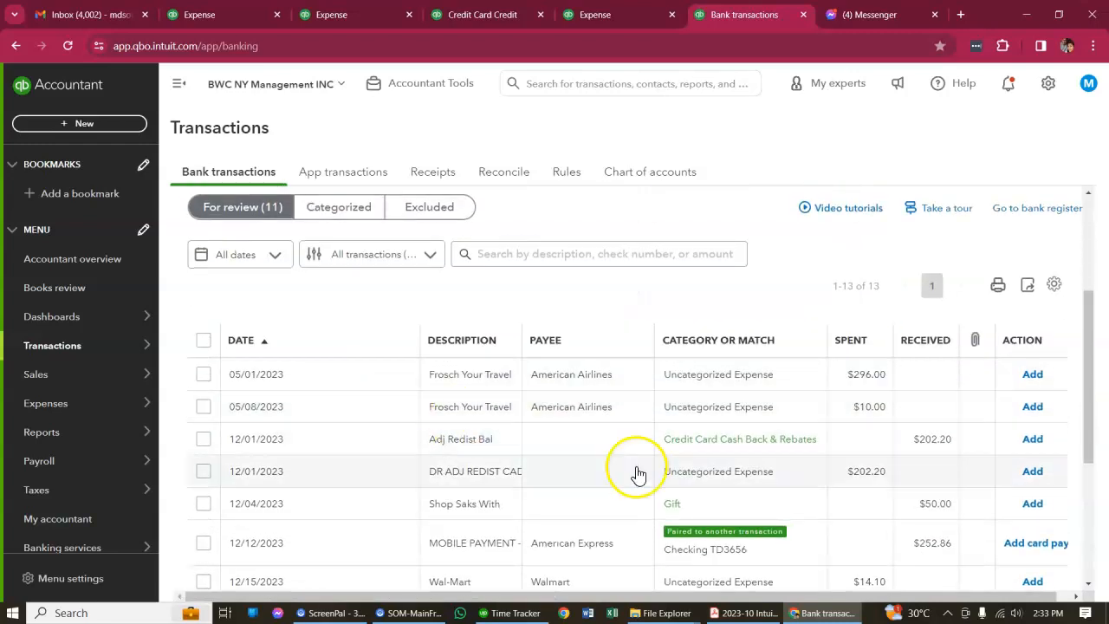
pyautogui.click(386, 378)
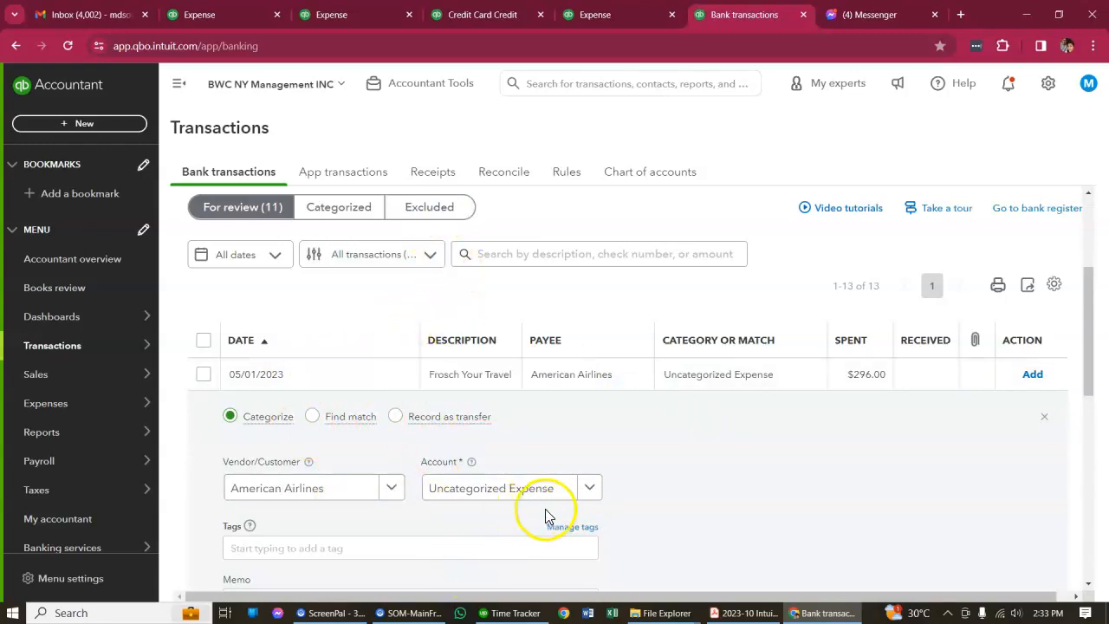
pyautogui.scroll(-1, 468, 513)
pyautogui.scroll(-2, 467, 513)
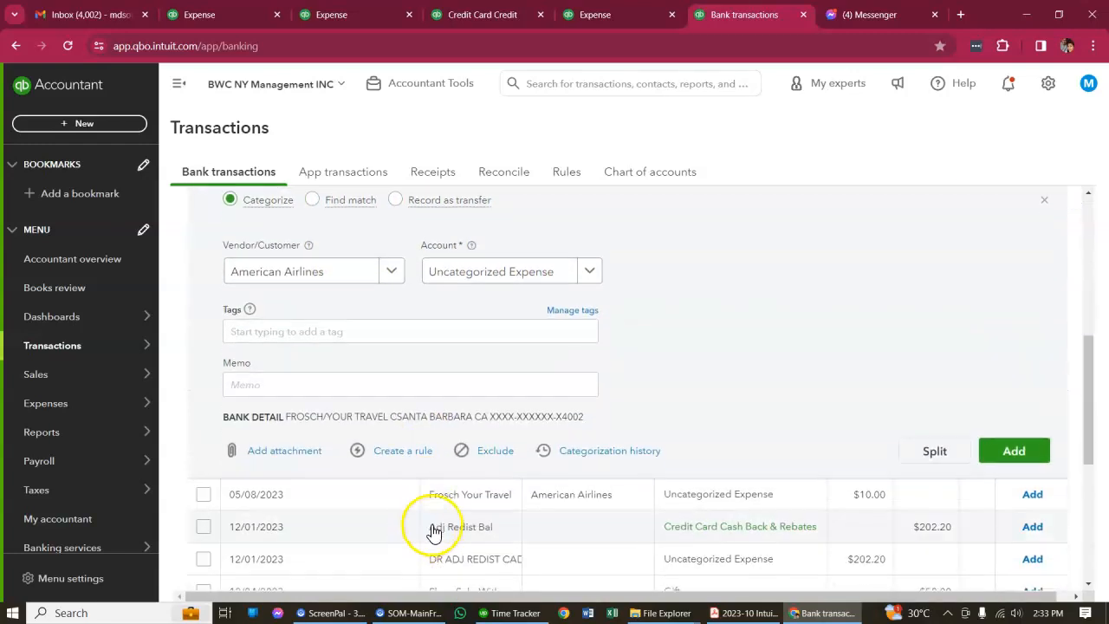
pyautogui.click(507, 458)
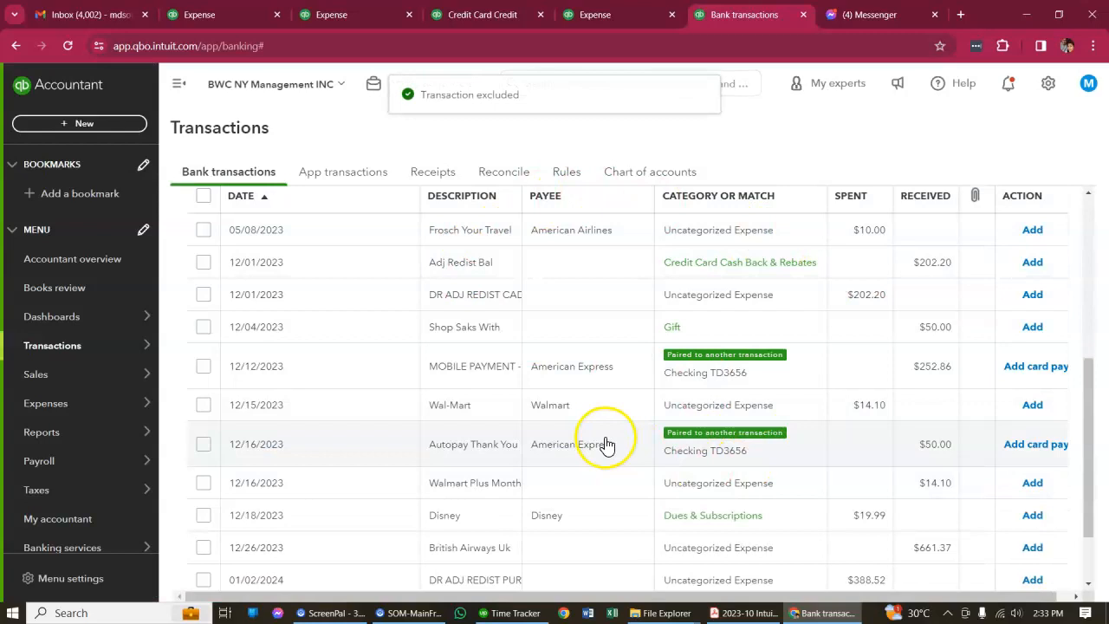
# Exclude the 05/08/2023 Frosch Your Travel transaction of $10.00 from the bank transactions for review
pyautogui.scroll(2, 607, 444)
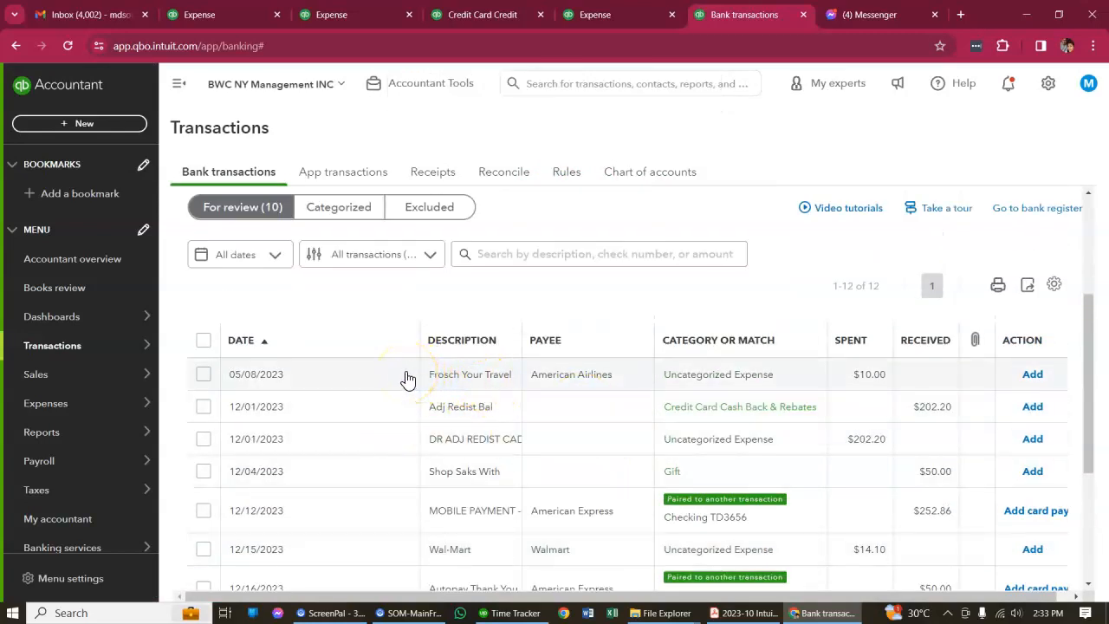
pyautogui.click(502, 389)
pyautogui.scroll(-3, 555, 433)
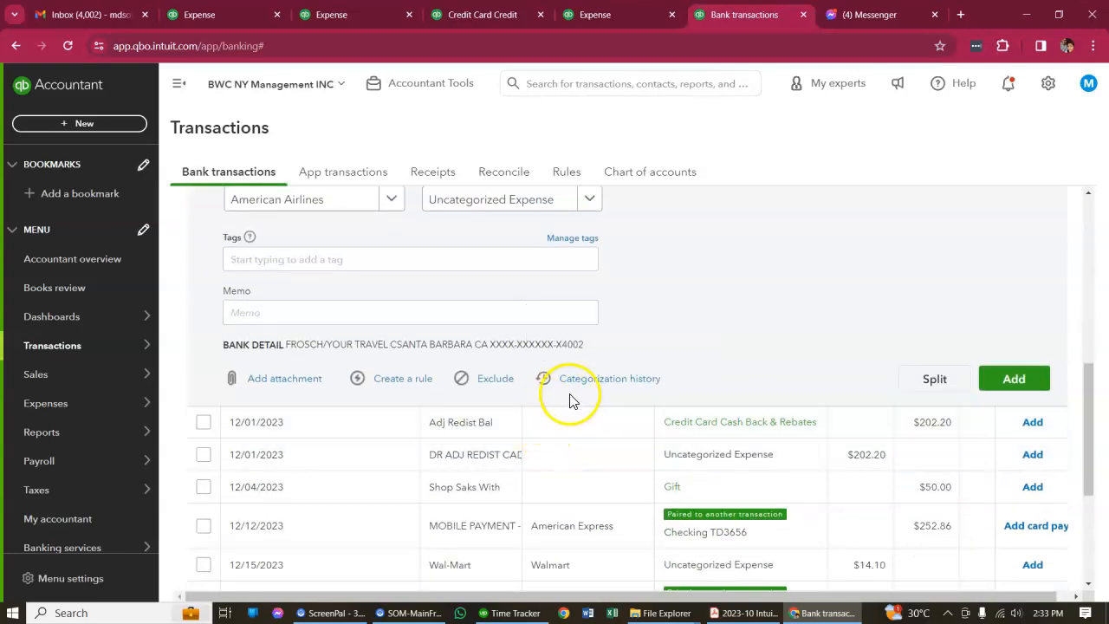
pyautogui.click(495, 378)
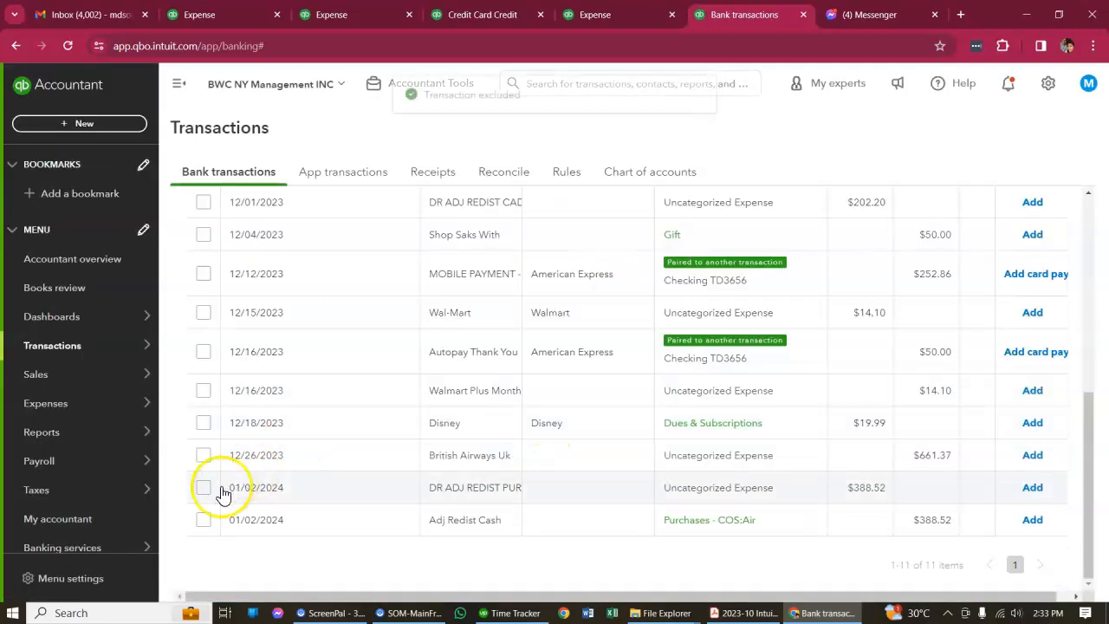